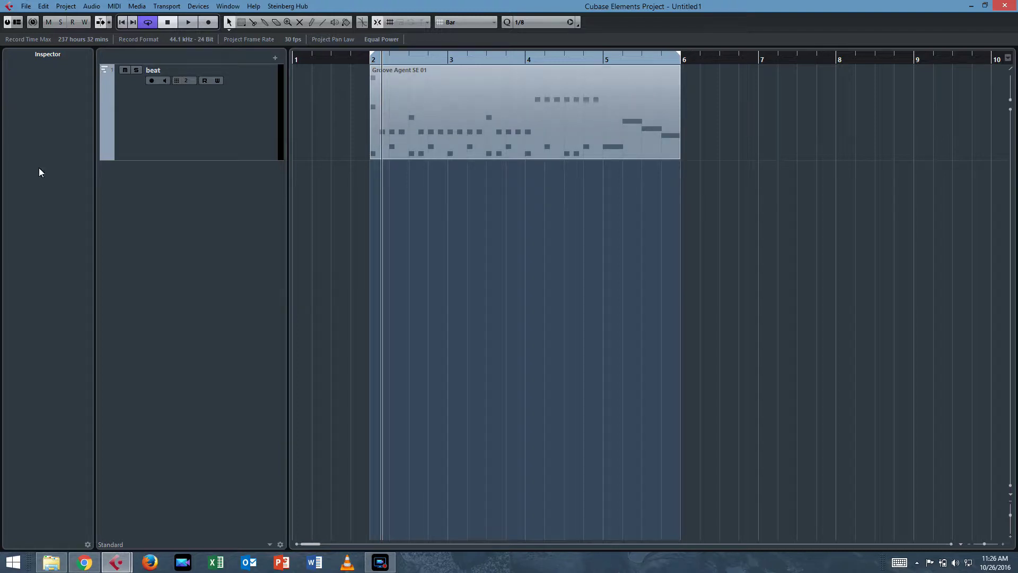
Step: Add an instrument track running Groove Agent SE from the Drum instrument category
right_click(195, 208)
left_click(213, 226)
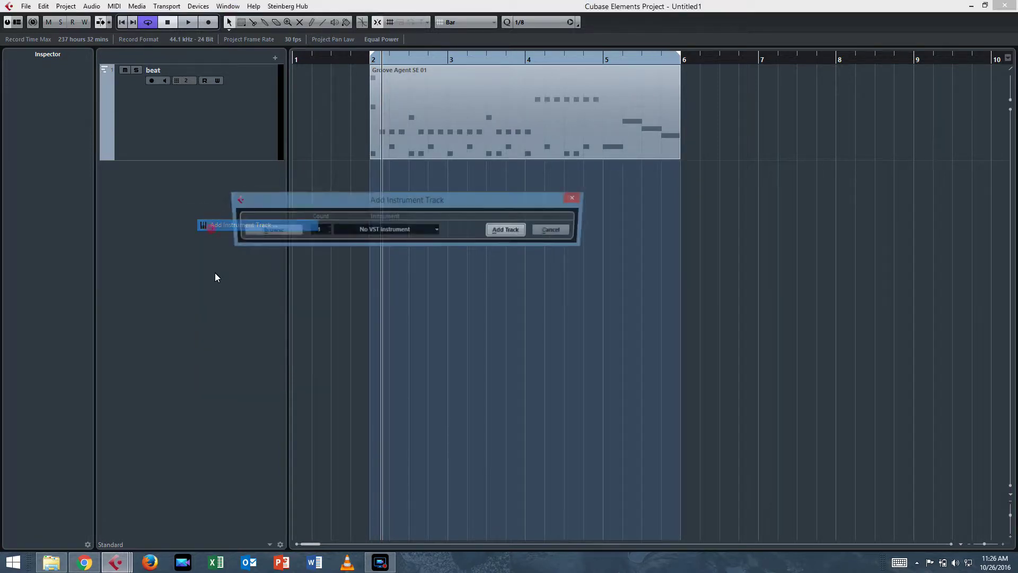
left_click(405, 230)
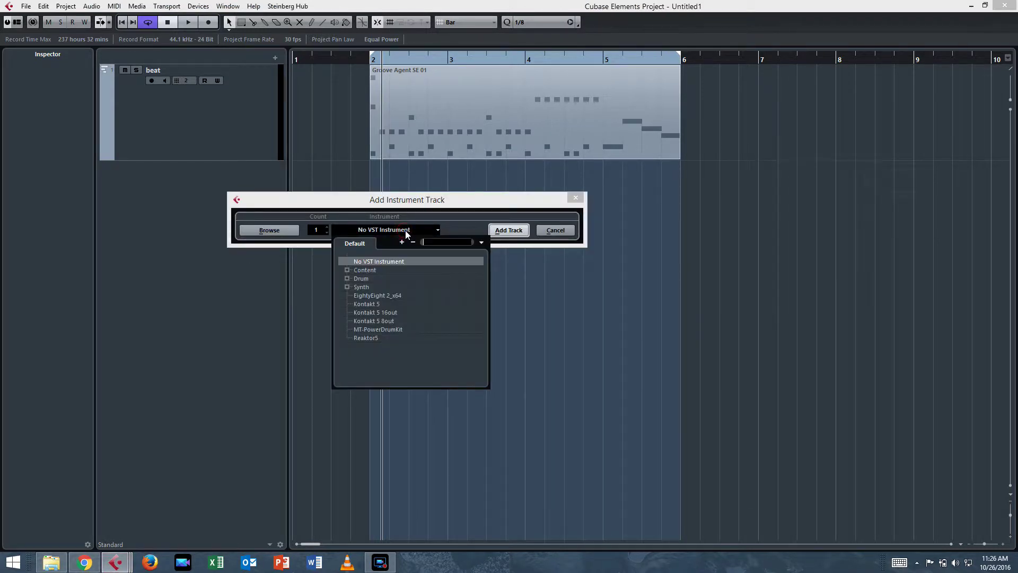
left_click(347, 270)
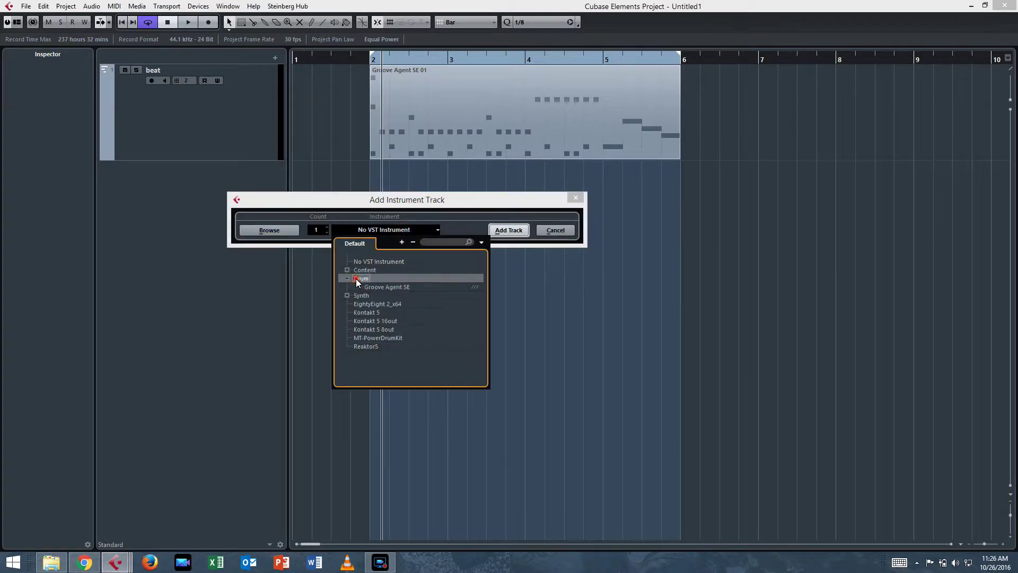
left_click(378, 288)
left_click(501, 228)
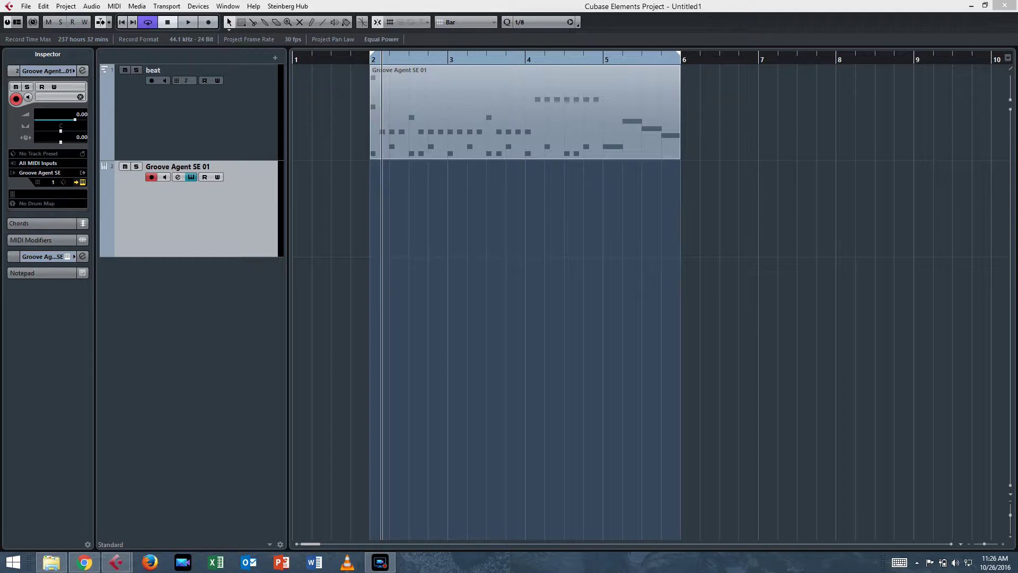
Step: Search the kit presets for 'trip' and load the Trip To Texas kit into Groove Agent SE
left_click_drag(451, 5, 540, 184)
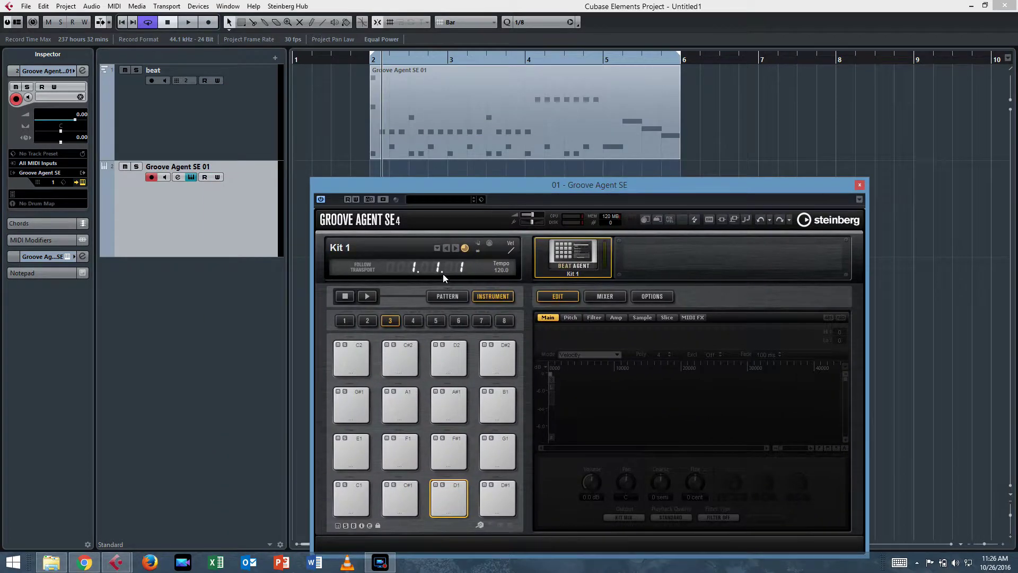
left_click(438, 247)
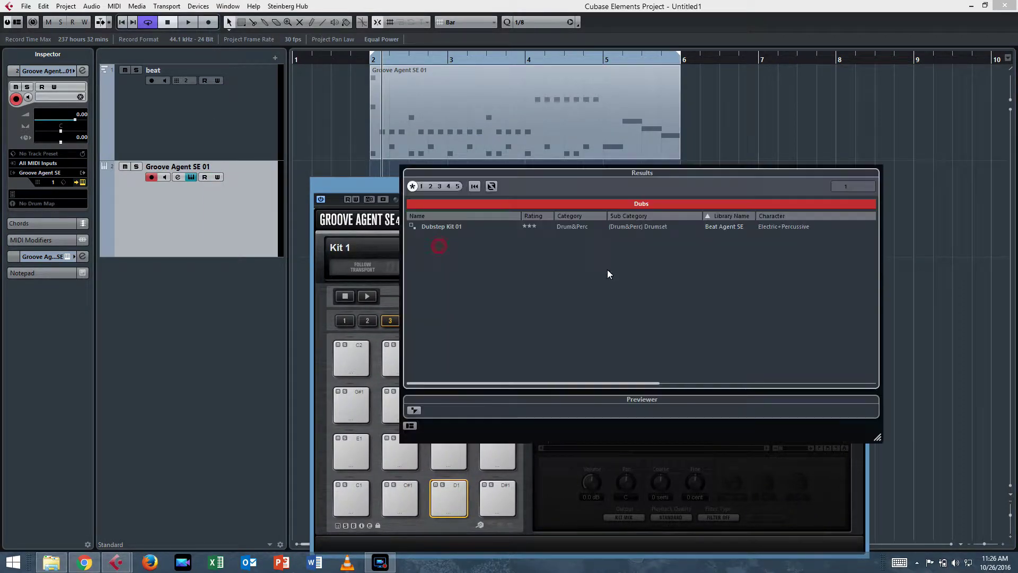
left_click(633, 202)
type("tru")
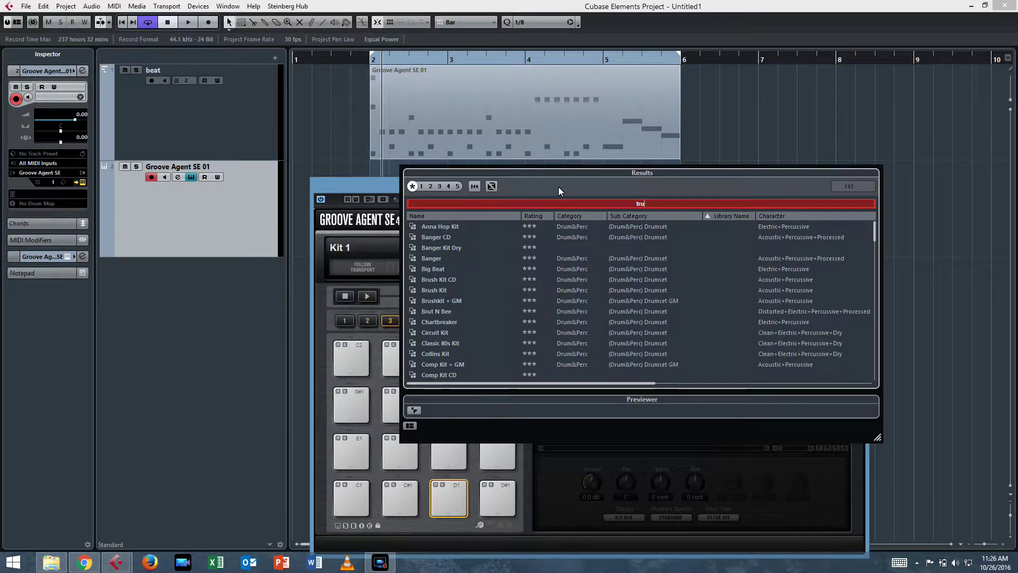
key("BackSpace")
type("ip")
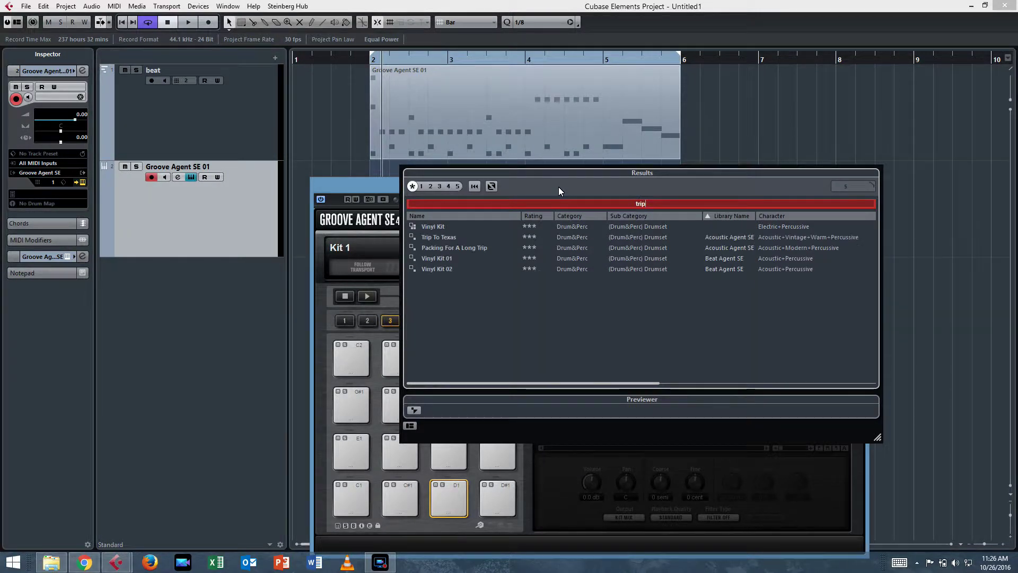
double_click(453, 238)
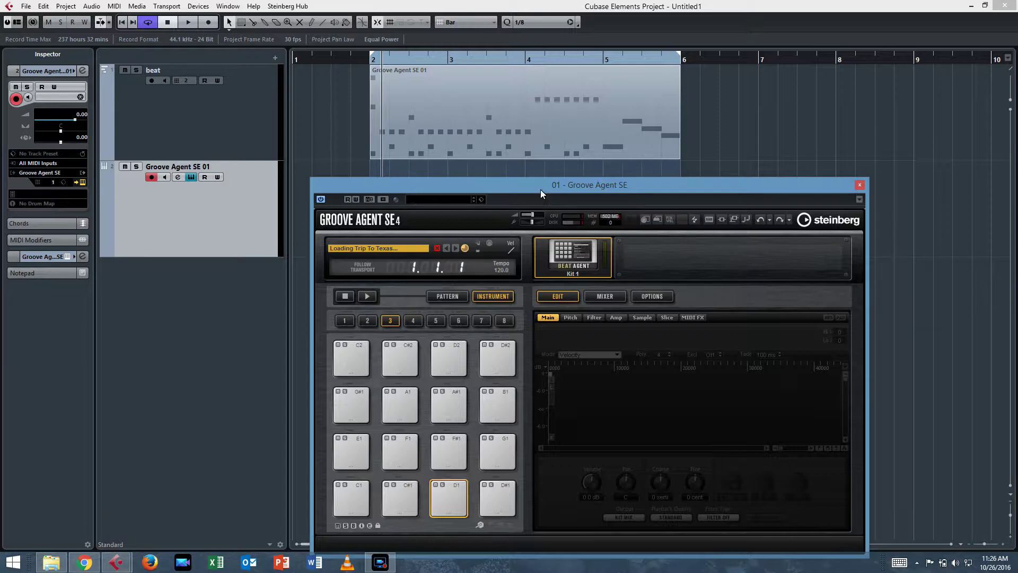
left_click_drag(540, 187, 826, 166)
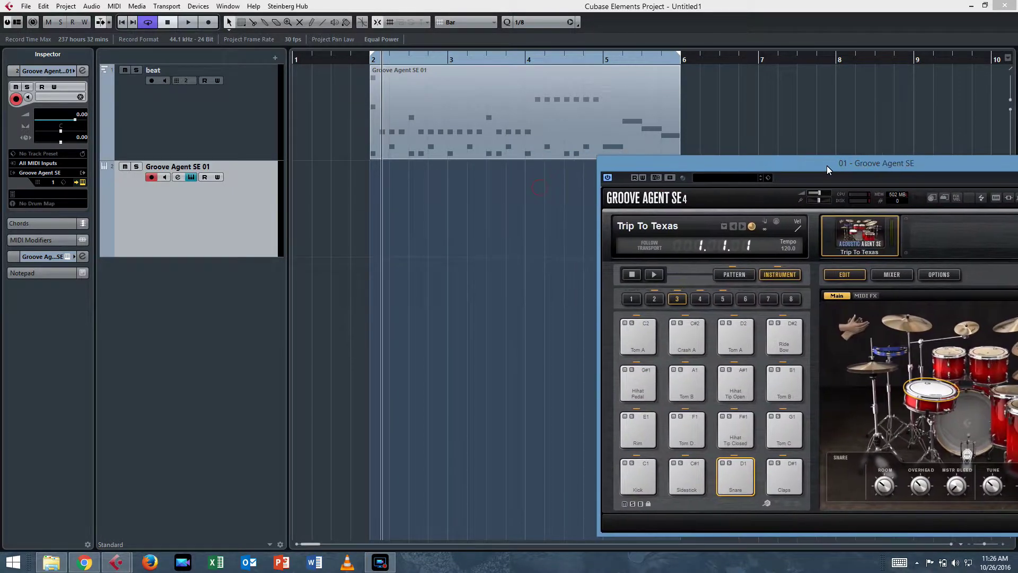
Step: Drag the beat's MIDI part onto the Groove Agent SE 01 track and play it back once
left_click_drag(455, 107, 439, 185)
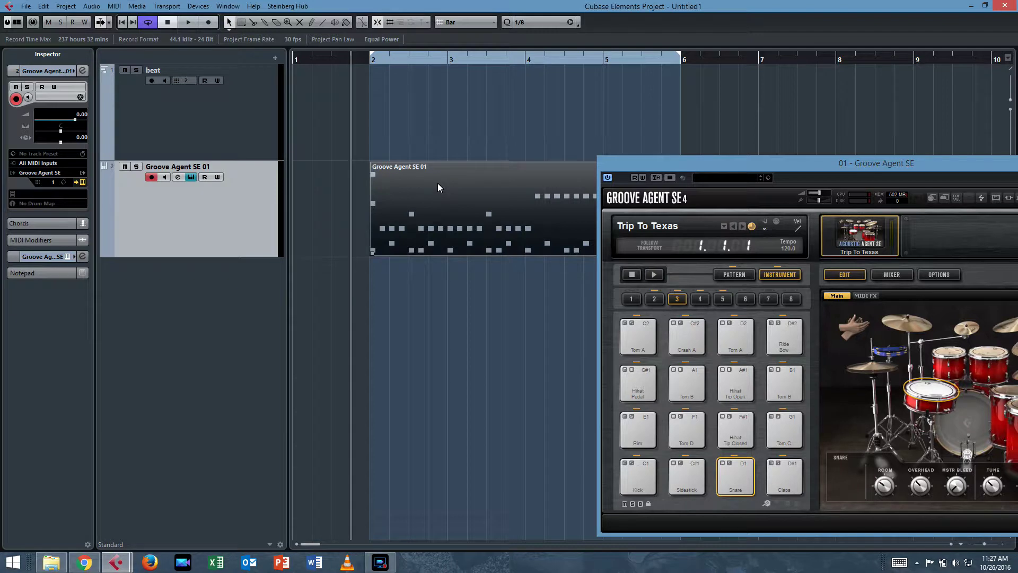
key("space")
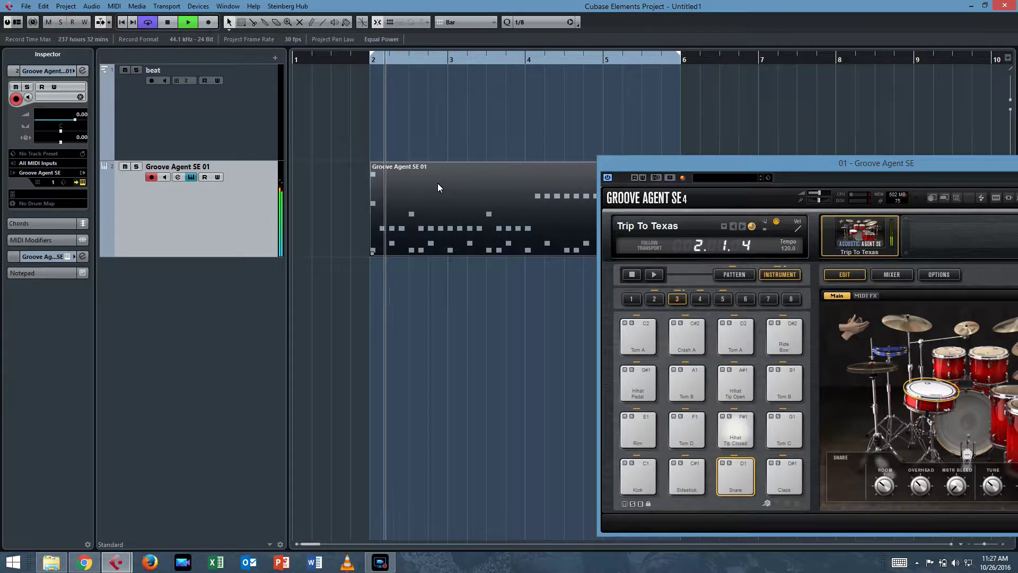
key("space")
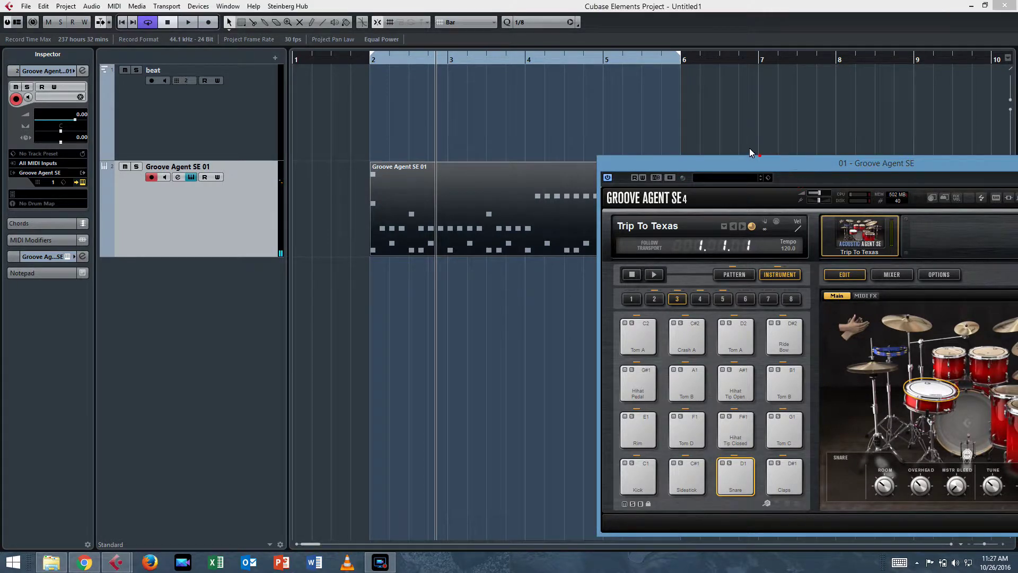
left_click_drag(764, 161, 524, 17)
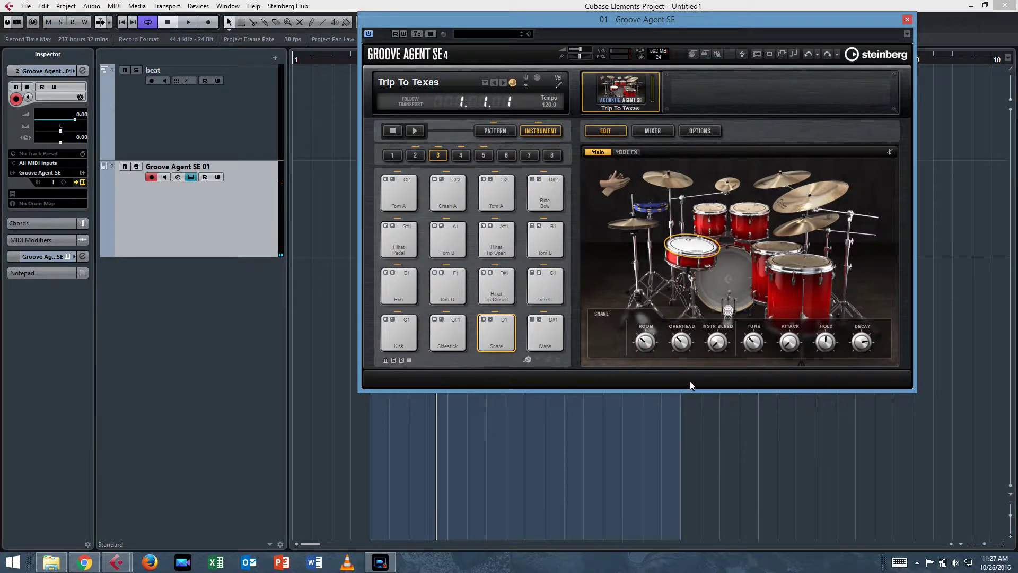
Step: Audition the Kick, Sidestick and Snare pads, then show Groove Agent's kit mixer
left_click(398, 330)
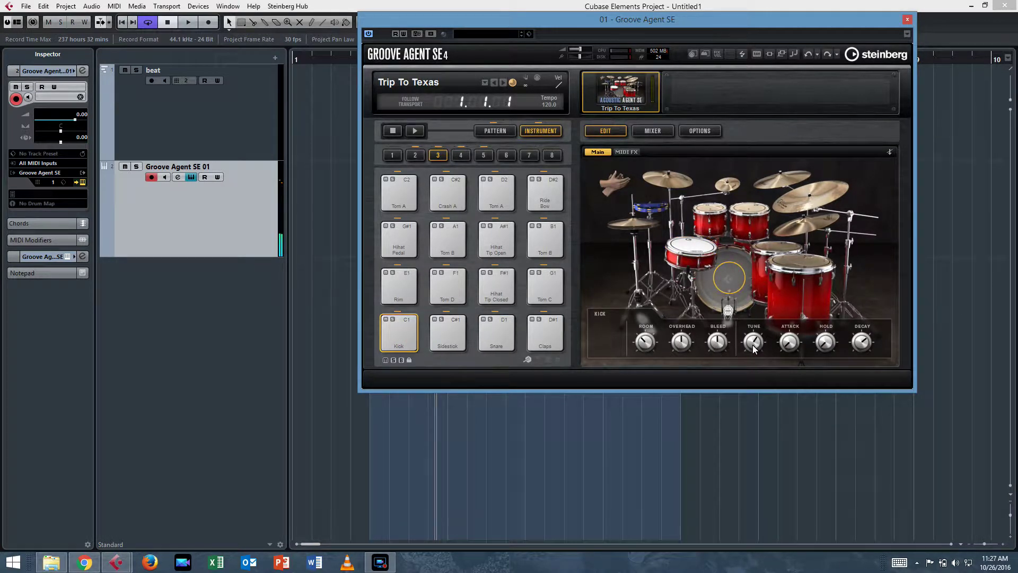
left_click(447, 334)
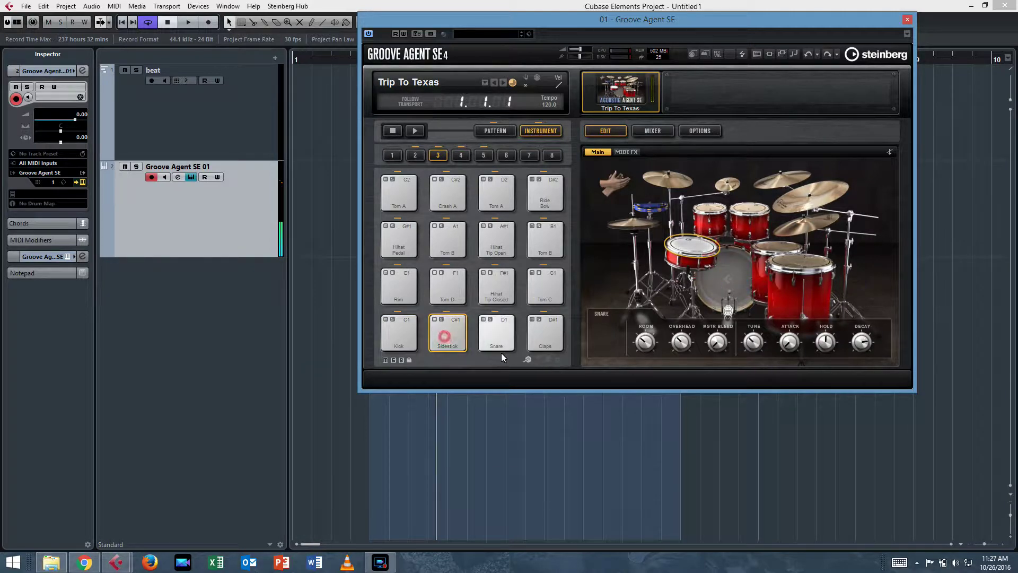
left_click(500, 335)
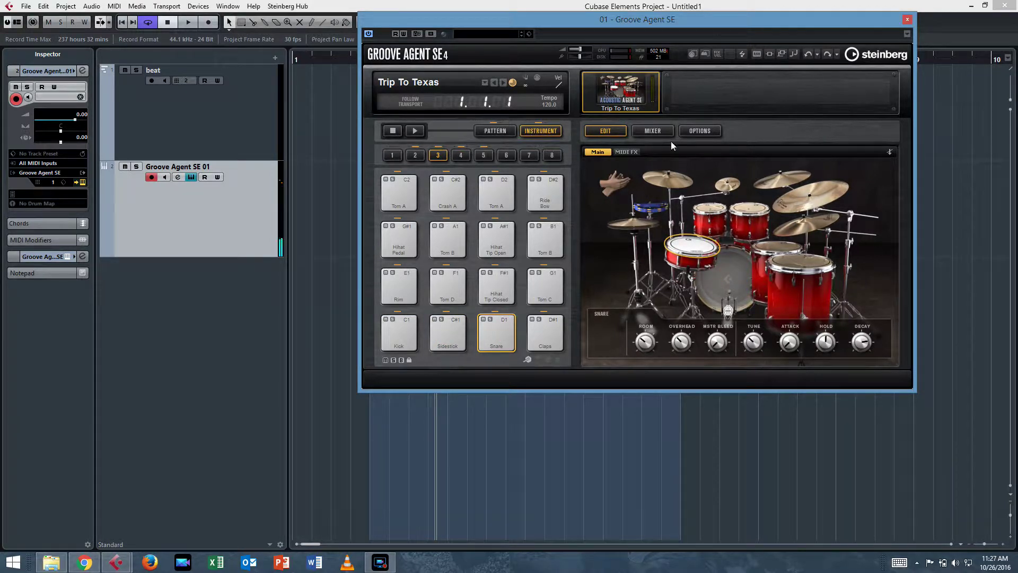
left_click_drag(646, 26, 754, 149)
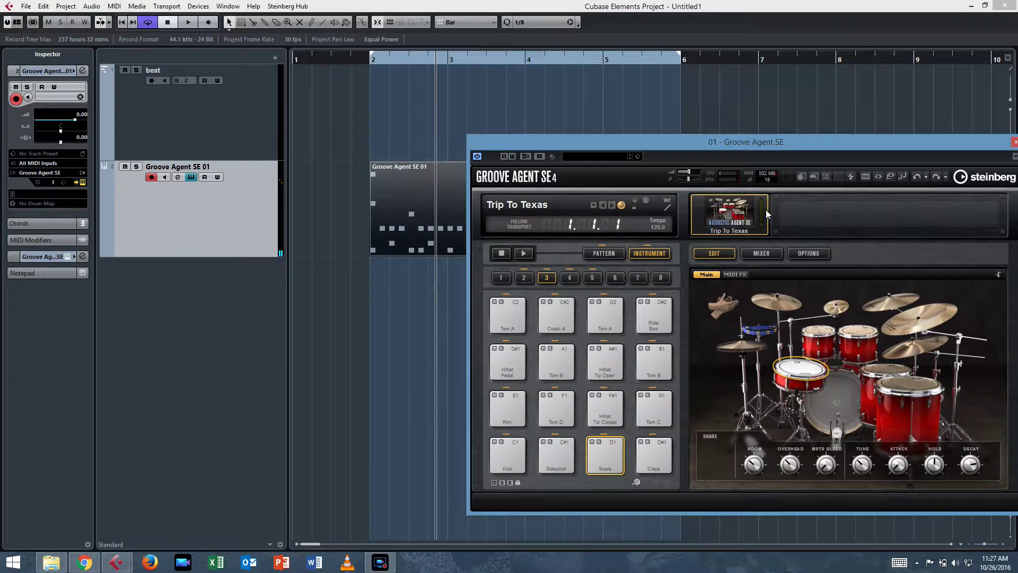
left_click(770, 253)
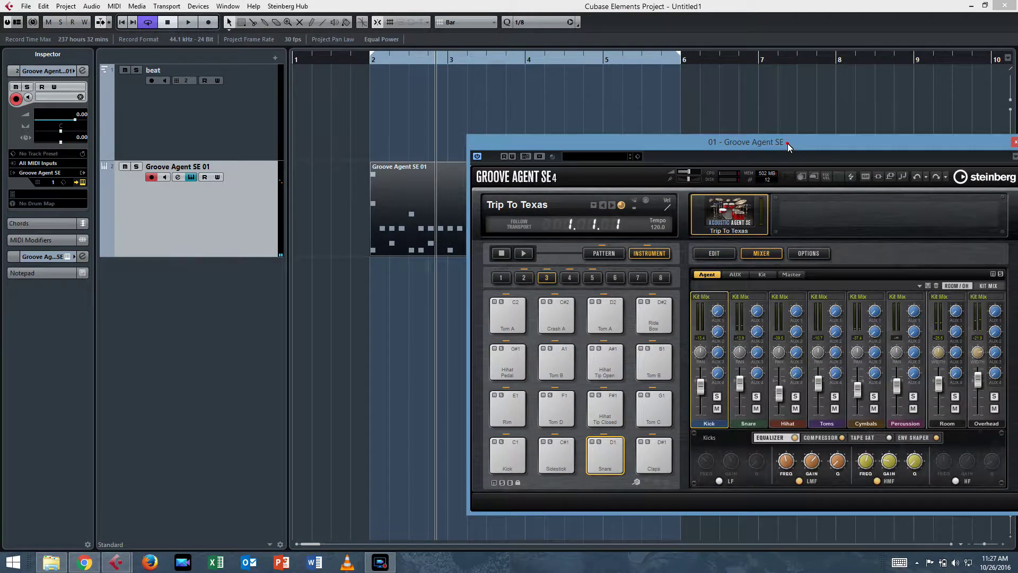
Step: After checking the AUX channels, turn the Kick's AUX 1 send down to -∞
left_click_drag(787, 143, 694, 81)
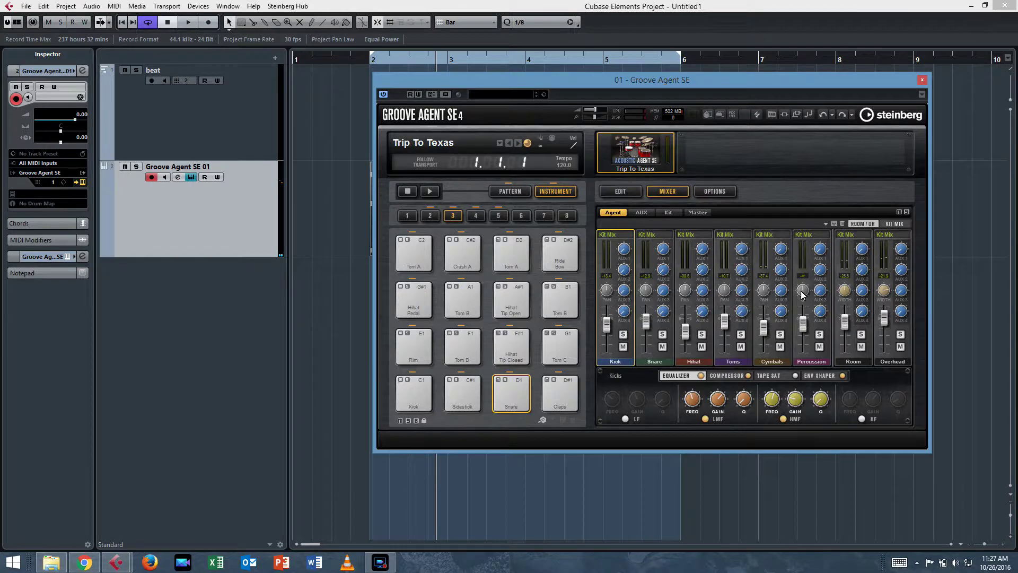
left_click_drag(624, 80, 398, 16)
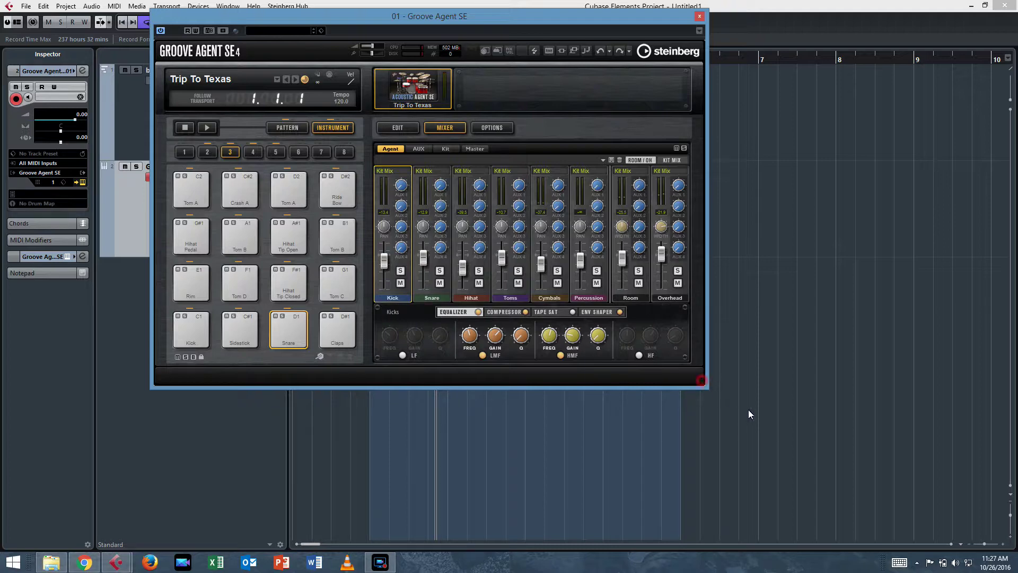
left_click_drag(528, 16, 666, 103)
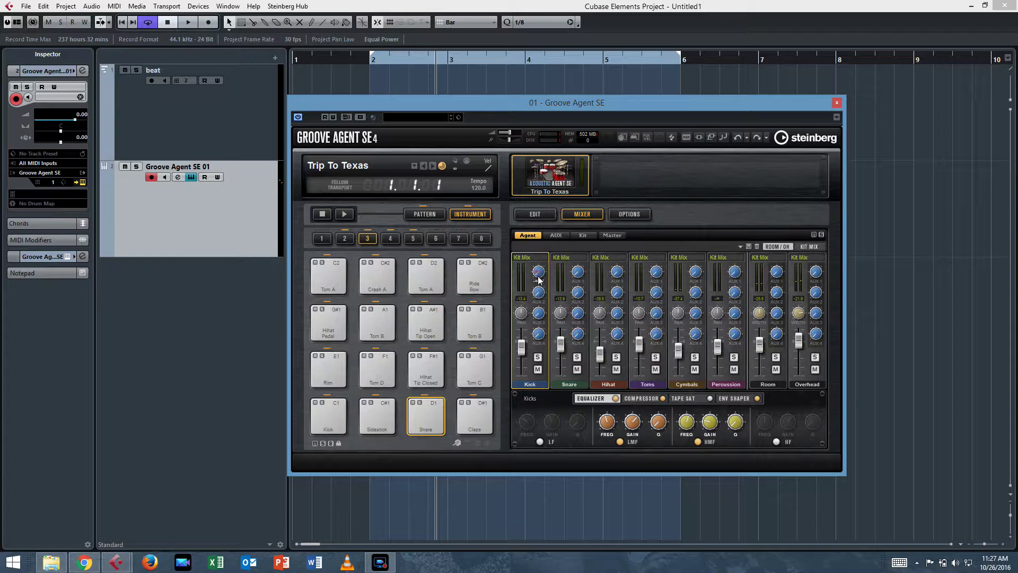
left_click(556, 235)
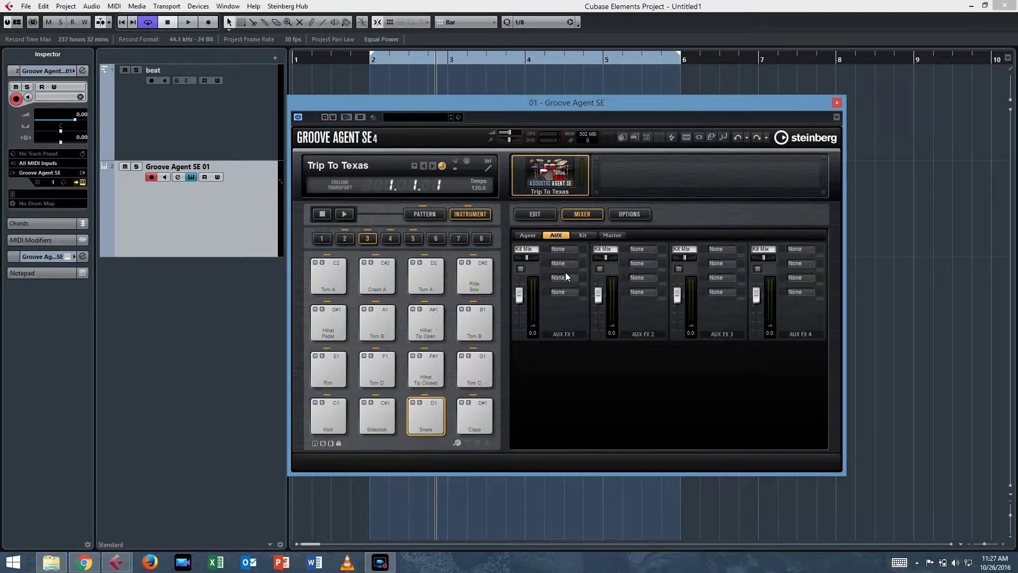
left_click(527, 236)
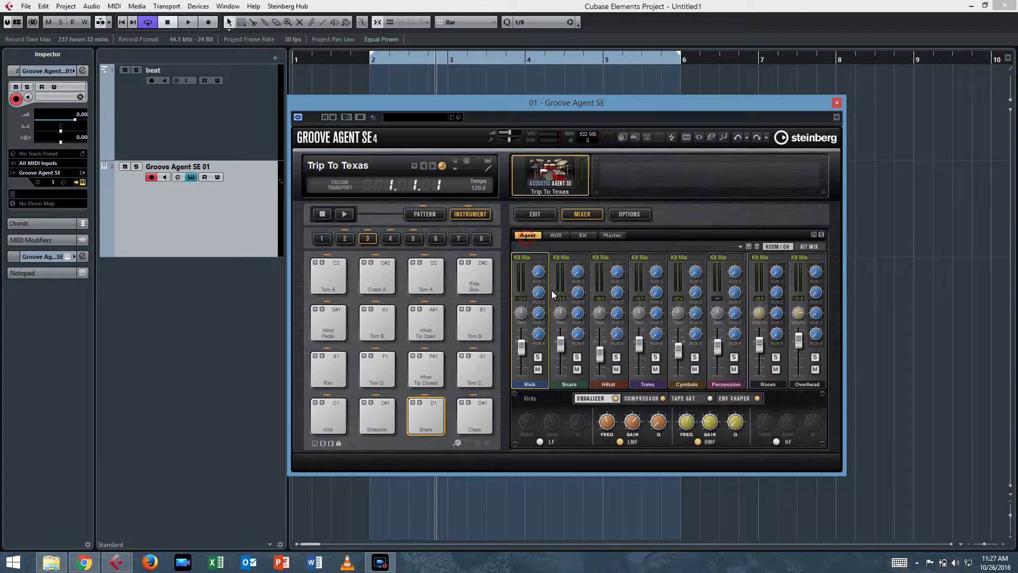
left_click_drag(541, 262, 540, 318)
Step: Route the Kick to Out 2, Snare to Out 3 and Hihat to Out 4
left_click(515, 258)
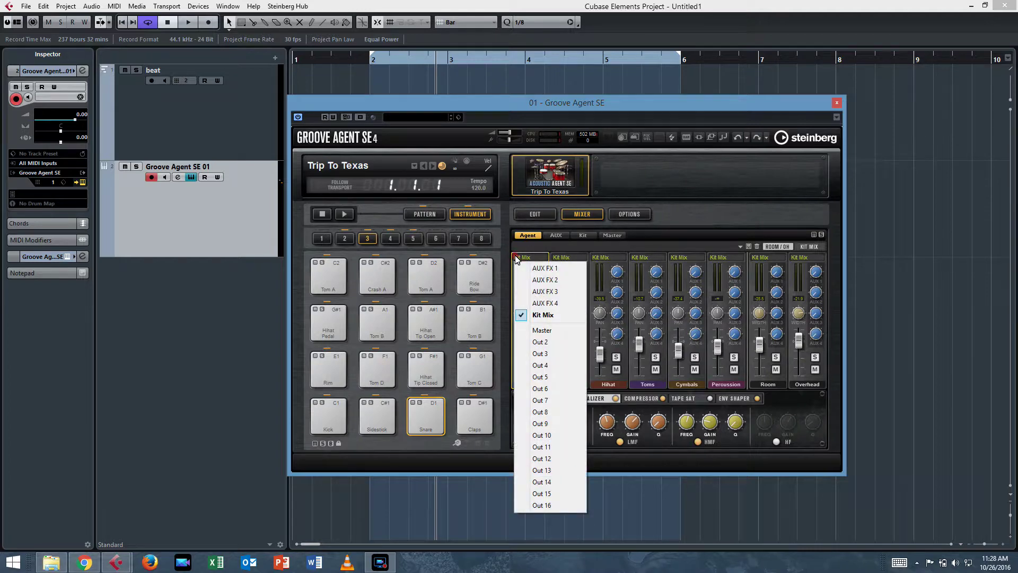
left_click(515, 258)
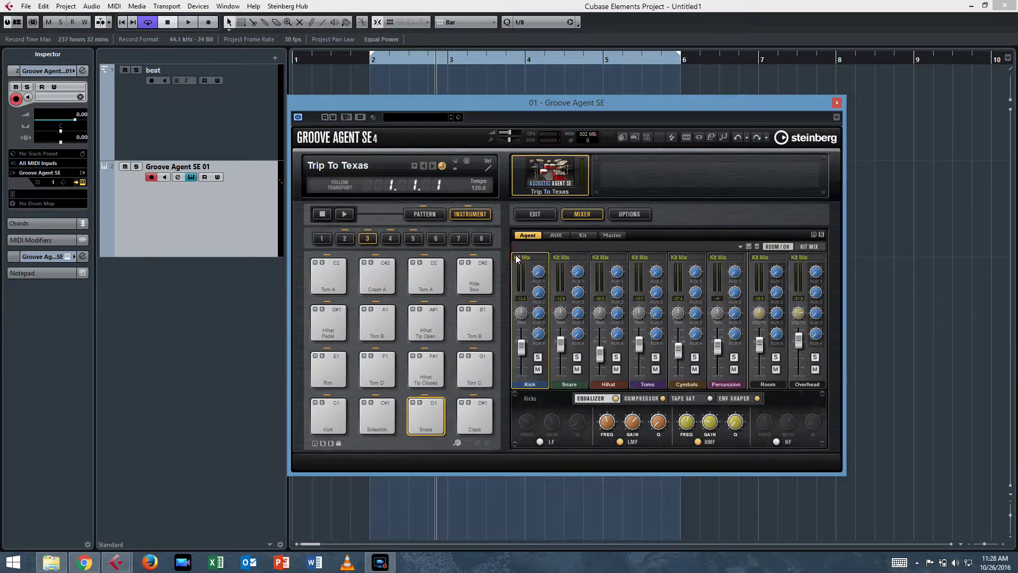
left_click(529, 258)
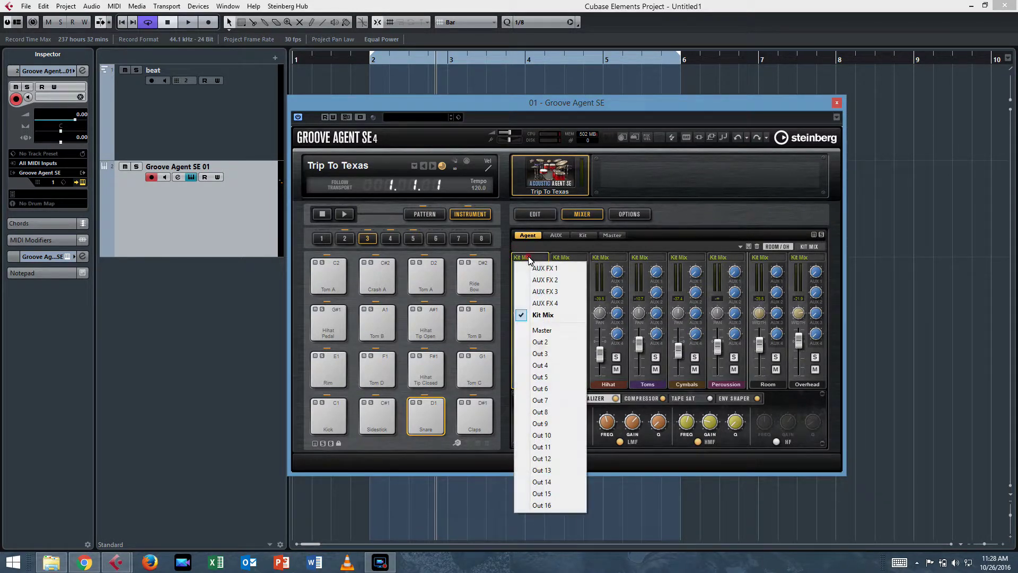
left_click(540, 344)
left_click(561, 258)
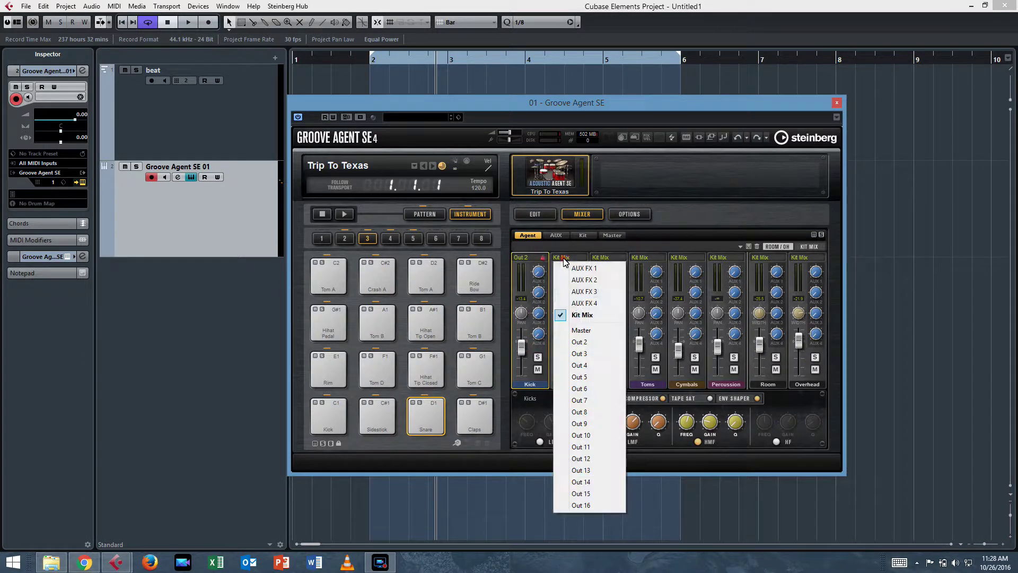
left_click(579, 353)
left_click(607, 257)
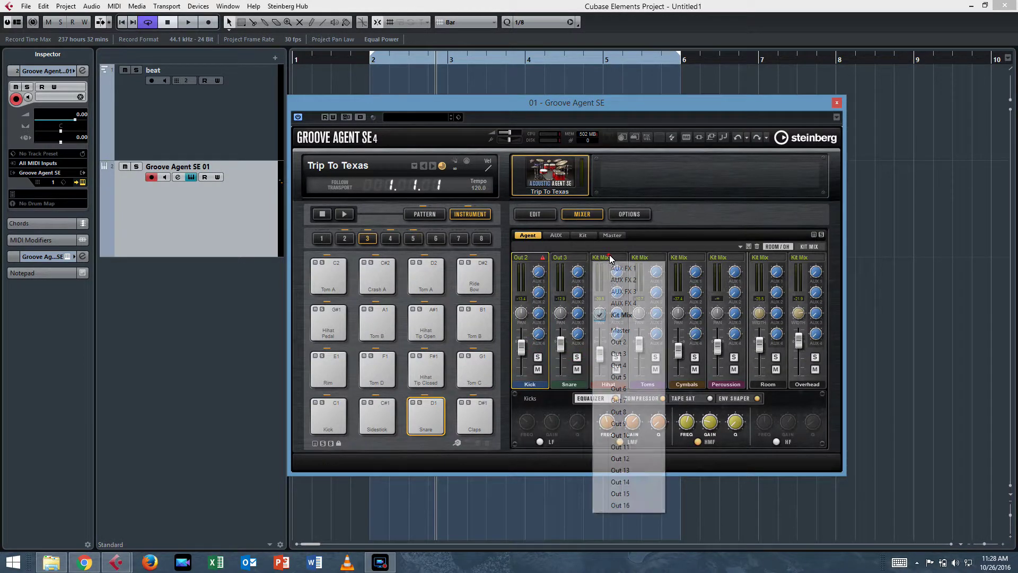
left_click(619, 364)
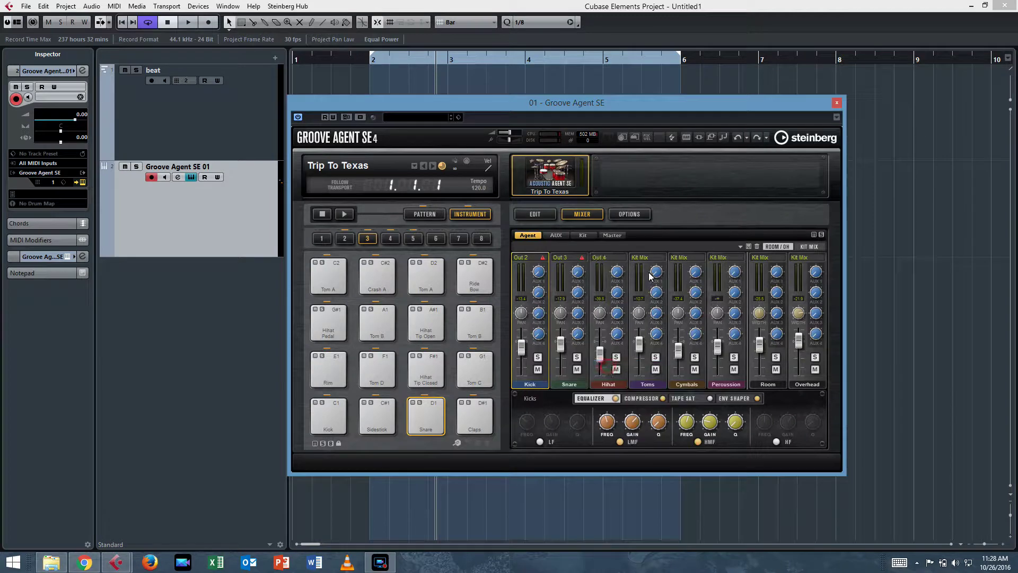
Step: Route Toms to Out 5, Cymbals to Out 6, Room to Out 7 and Overhead to Out 8
left_click(647, 257)
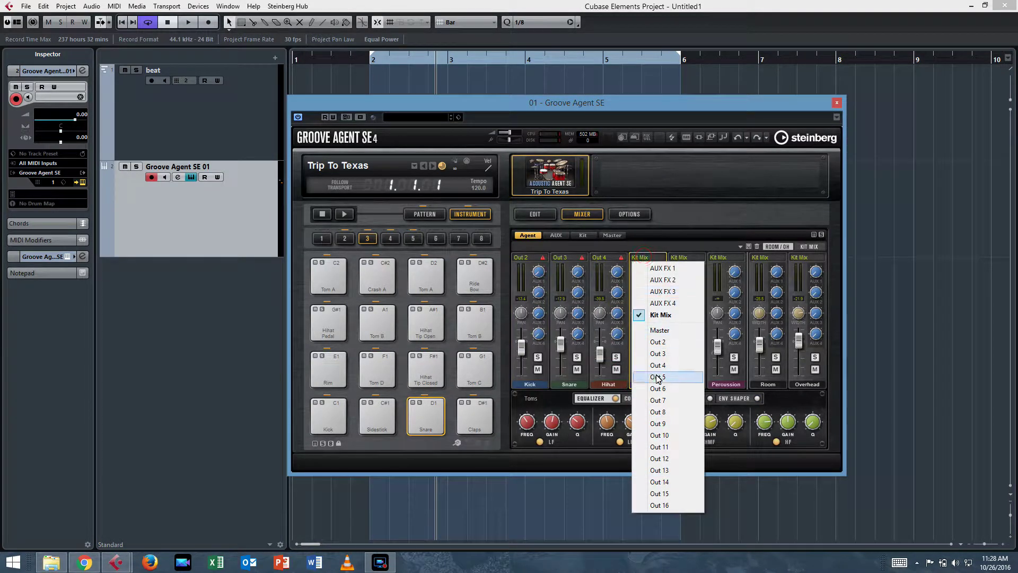
left_click(660, 375)
left_click(679, 257)
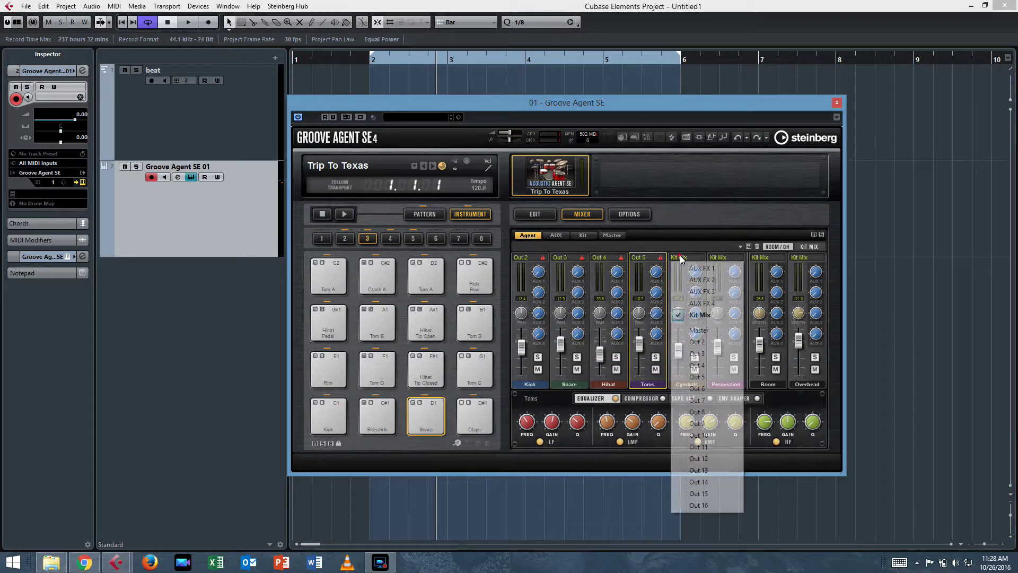
left_click(697, 388)
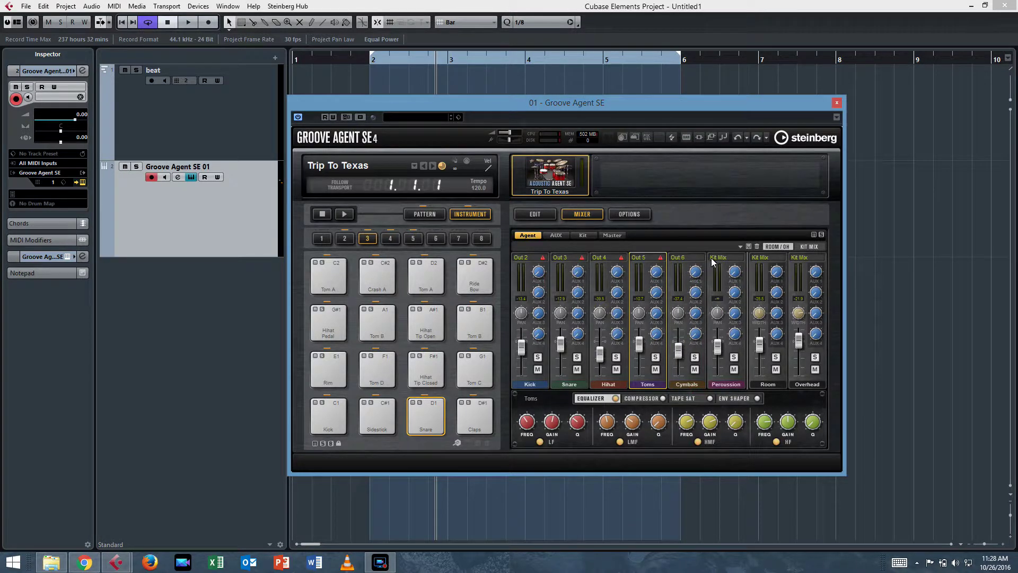
left_click(763, 258)
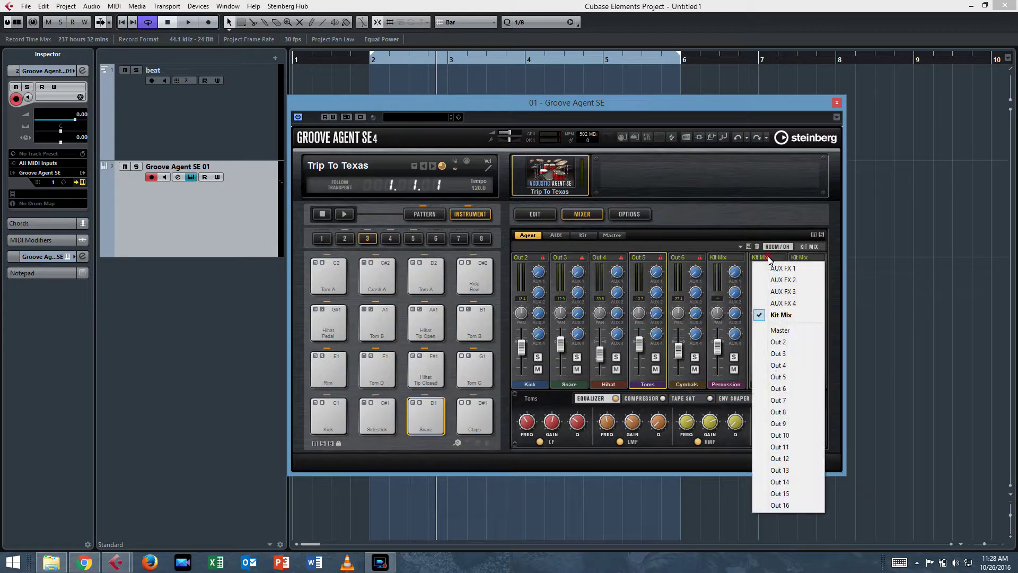
left_click(781, 405)
left_click(807, 259)
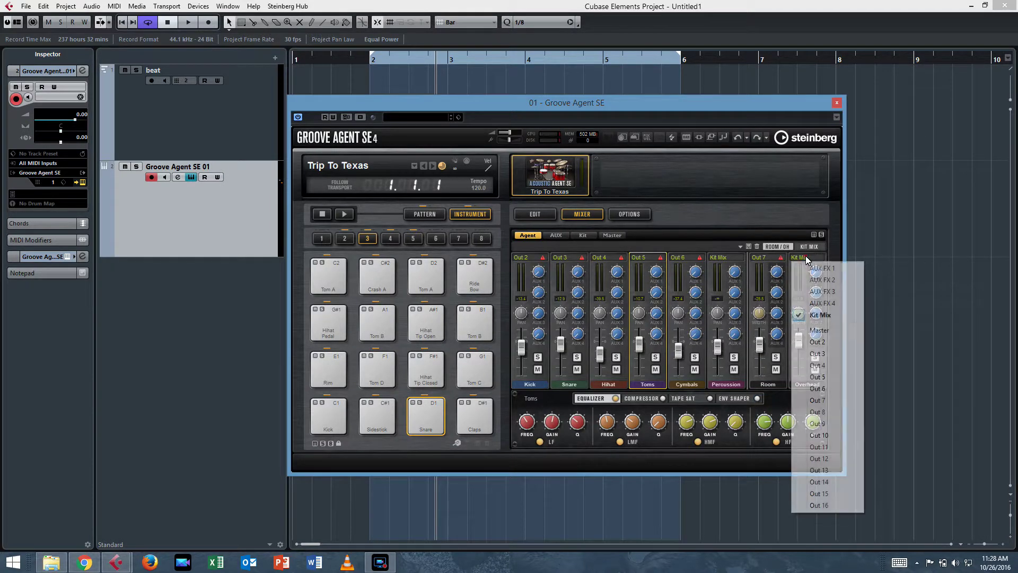
left_click(818, 411)
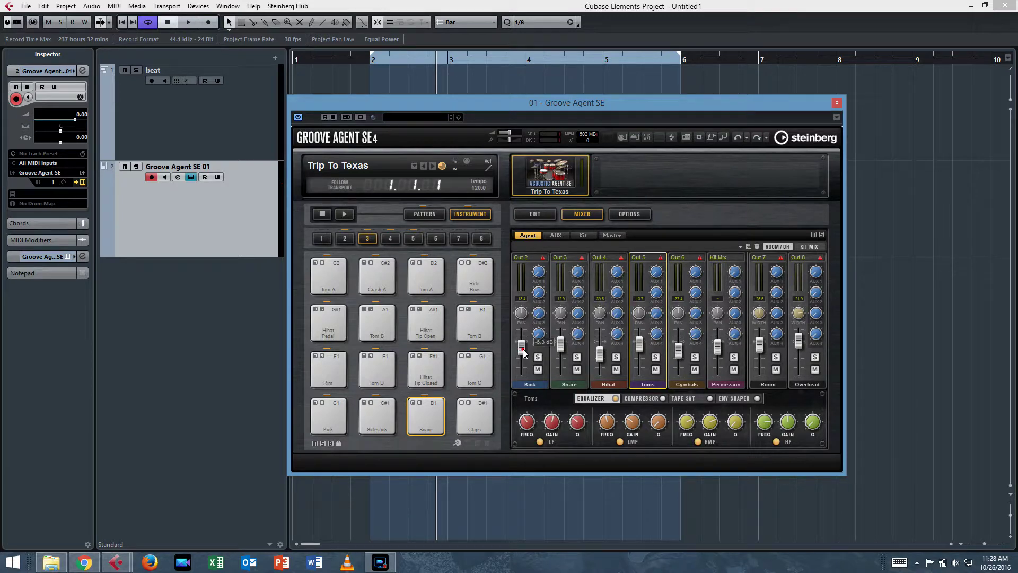
Step: Reset the Kick, Hihat, Cymbals, Room and Overhead faders to 0 dB
left_click_drag(521, 349, 546, 344)
left_click(599, 354, "ctrl")
left_click(678, 348, "ctrl")
left_click(760, 343, "ctrl")
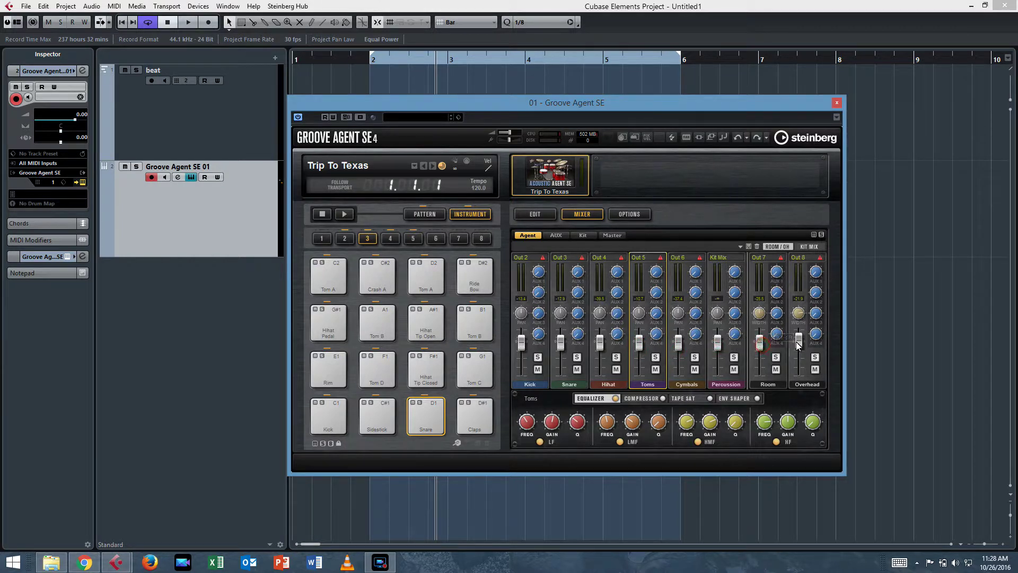
left_click(798, 342, "ctrl")
Step: Switch off the Kick's equalizer and envelope shaper, and the Hihat's equalizer
left_click(529, 386)
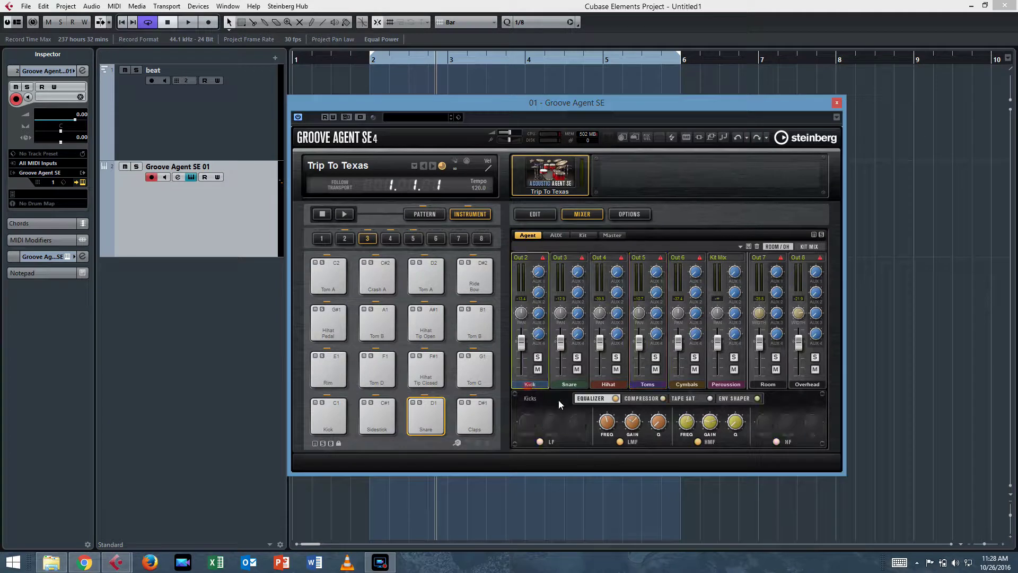
left_click(615, 398)
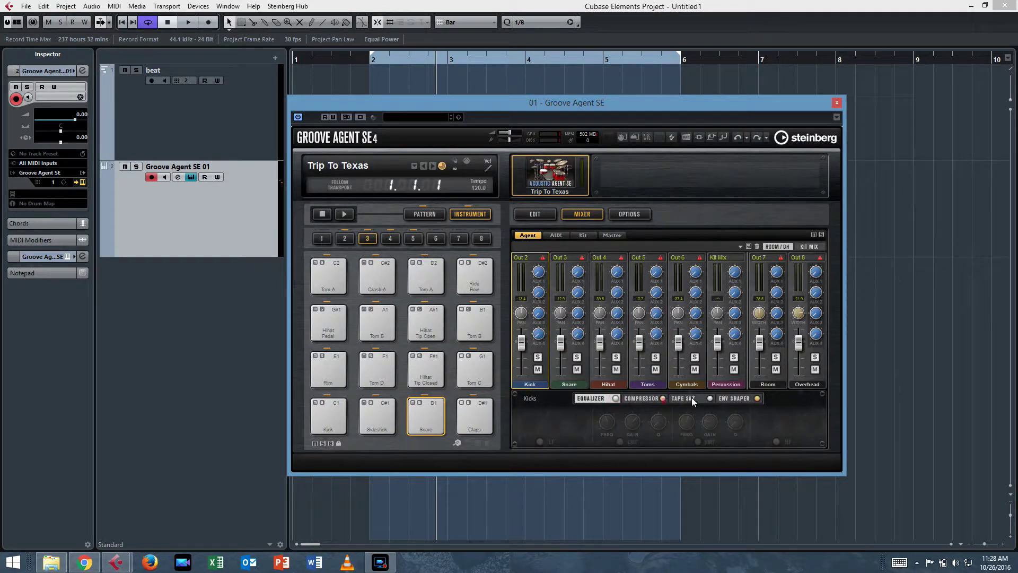
left_click(756, 398)
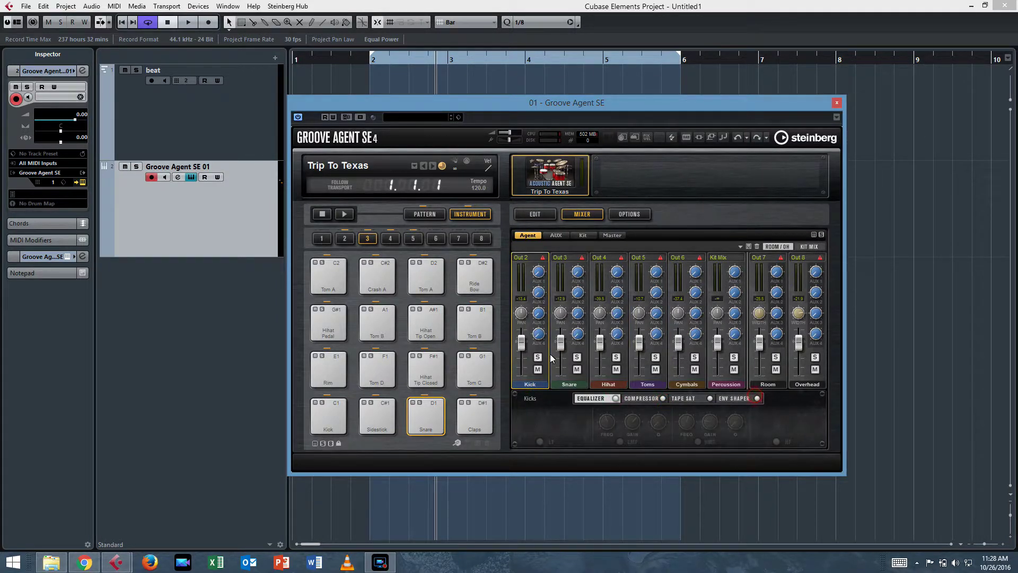
left_click(575, 385)
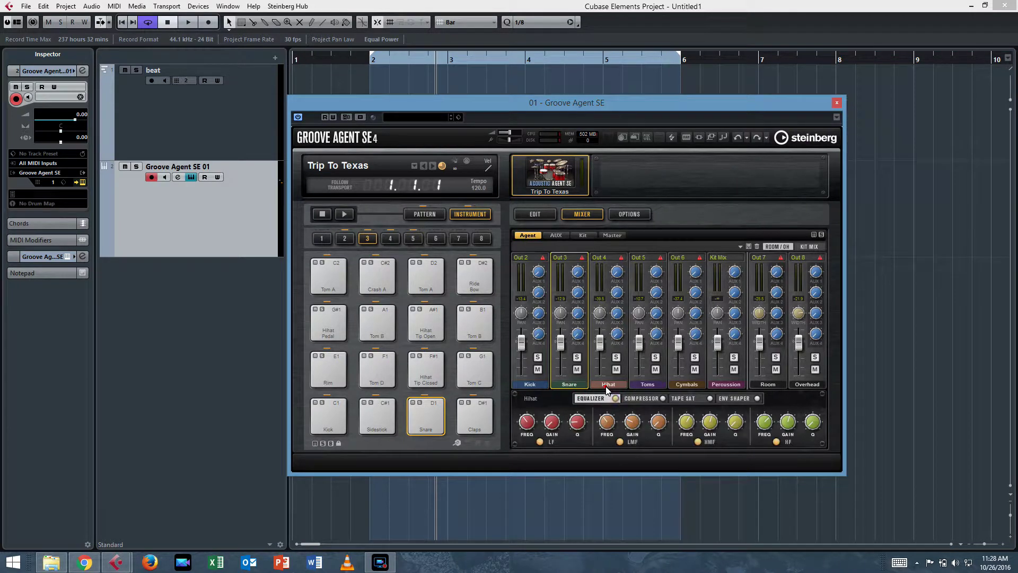
left_click(608, 383)
left_click(616, 398)
Step: Switch off the equalizer on Toms, Cymbals, Room and Overhead, plus Overhead tape saturation
left_click(648, 384)
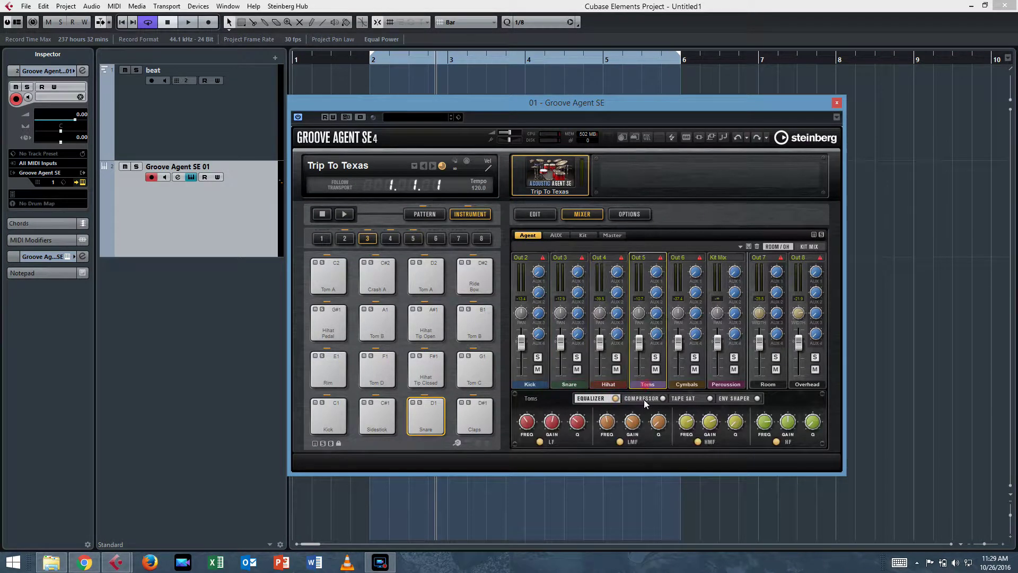
left_click(615, 398)
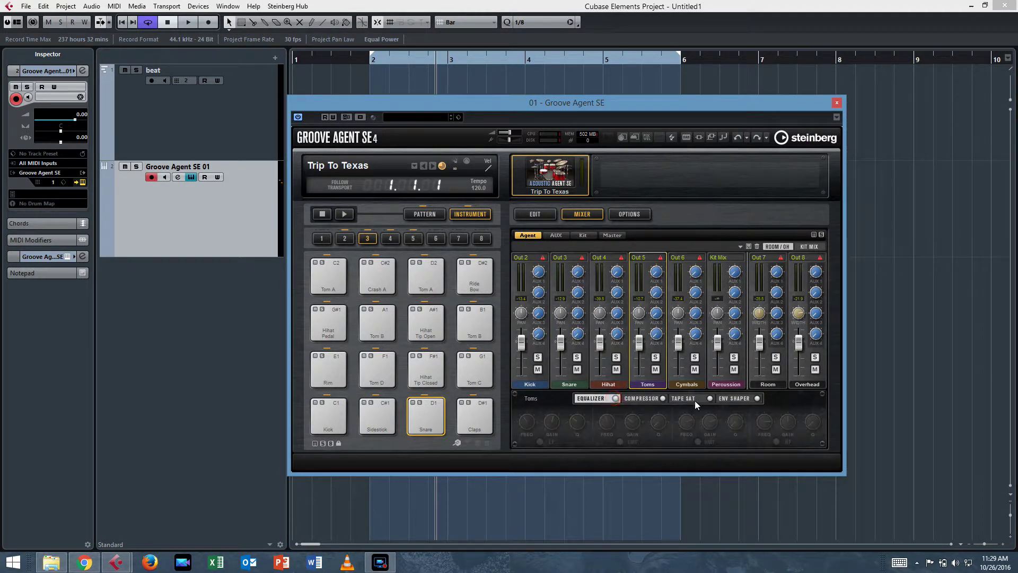
left_click(686, 384)
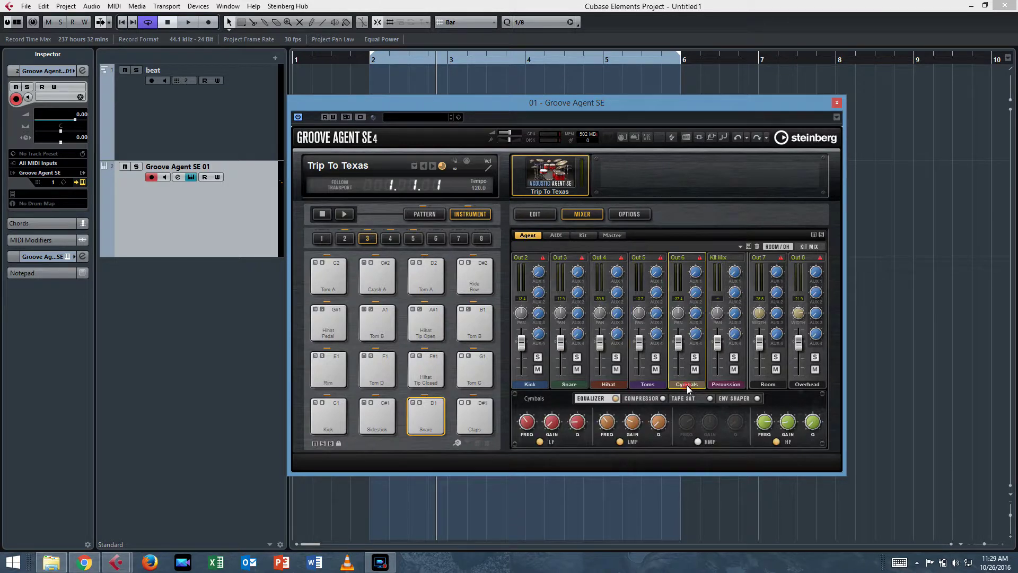
left_click(614, 398)
left_click(766, 384)
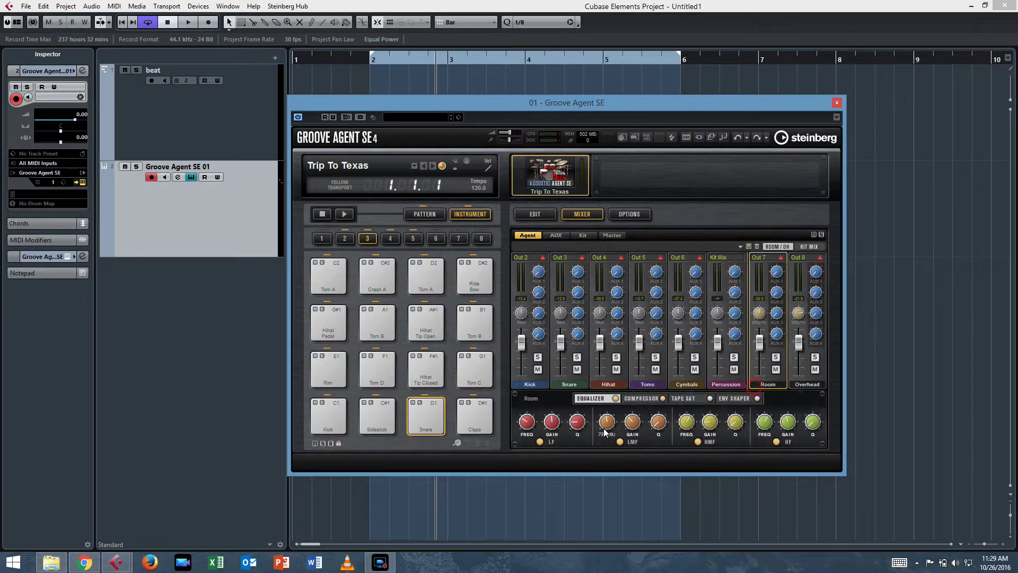
left_click(615, 398)
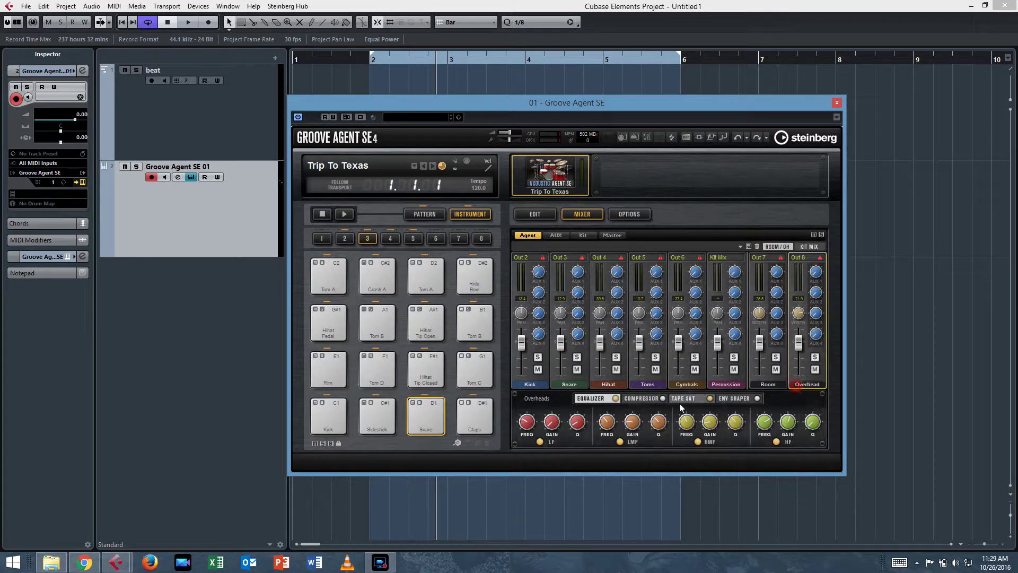
left_click(710, 398)
left_click(615, 398)
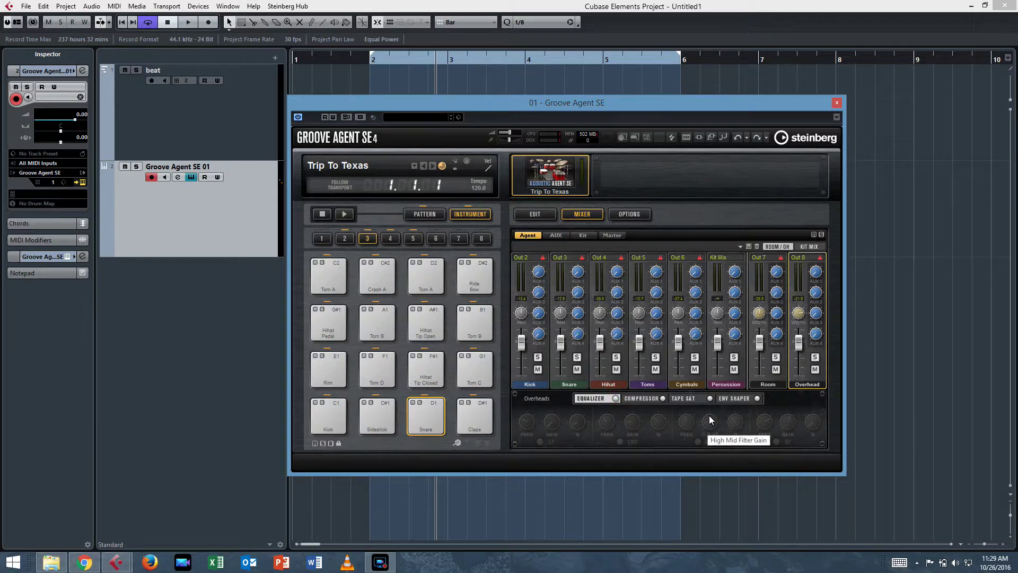
Step: Play the drum part briefly and stop it
left_click_drag(529, 105, 895, 220)
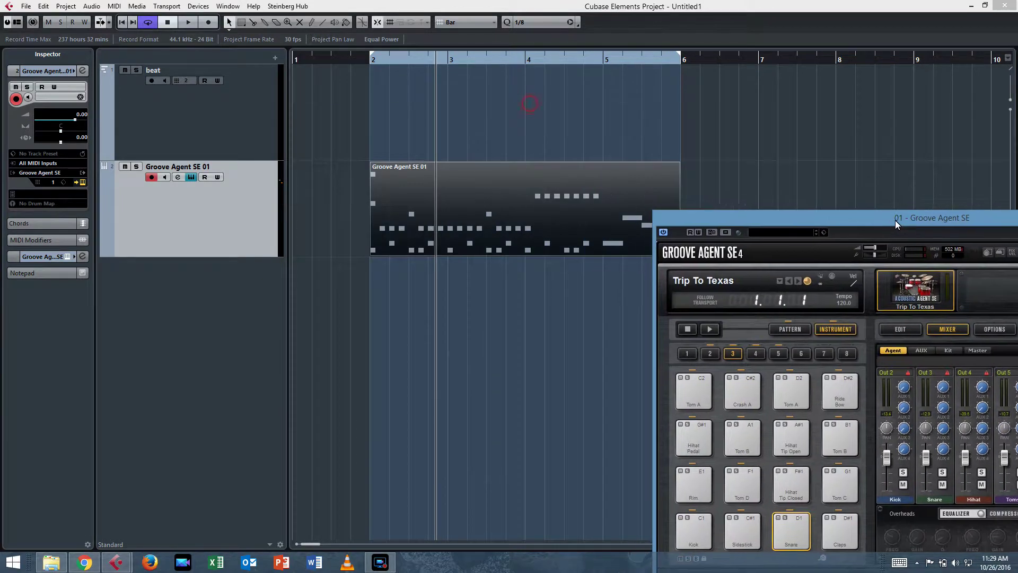
key("space")
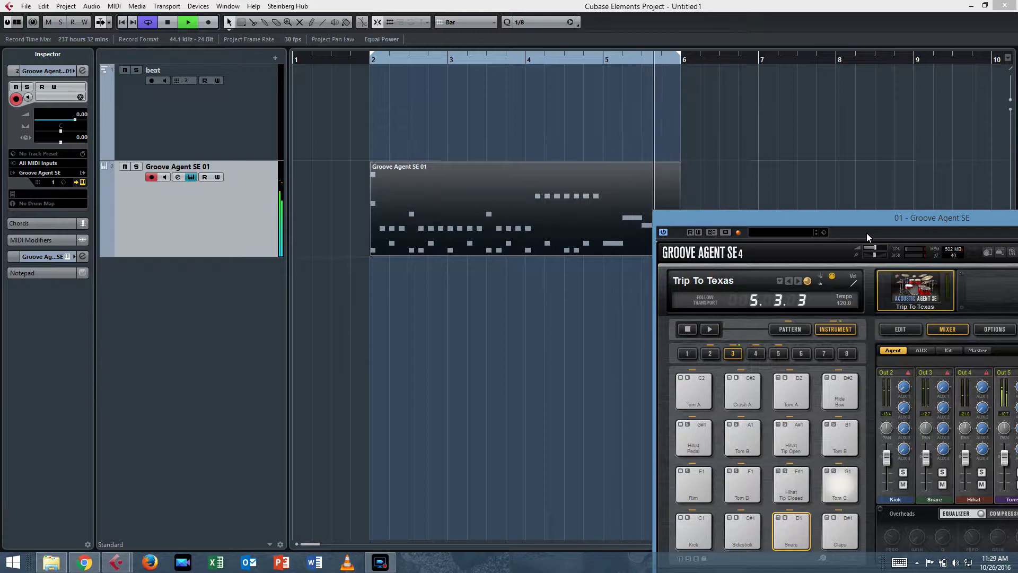
key("space")
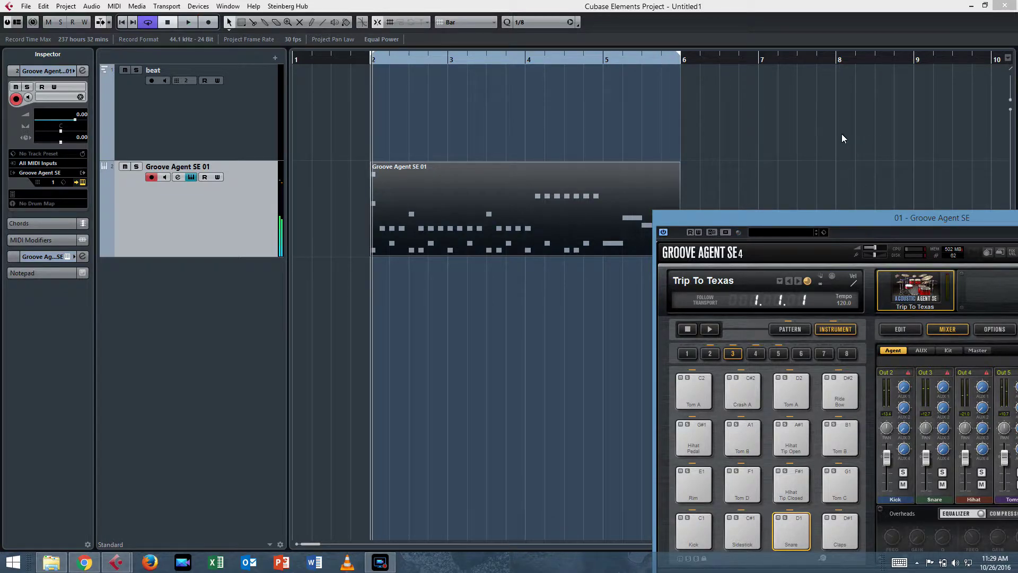
Step: Open the VST Instruments rack with F11 beside the Groove Agent window
left_click_drag(869, 217, 351, 134)
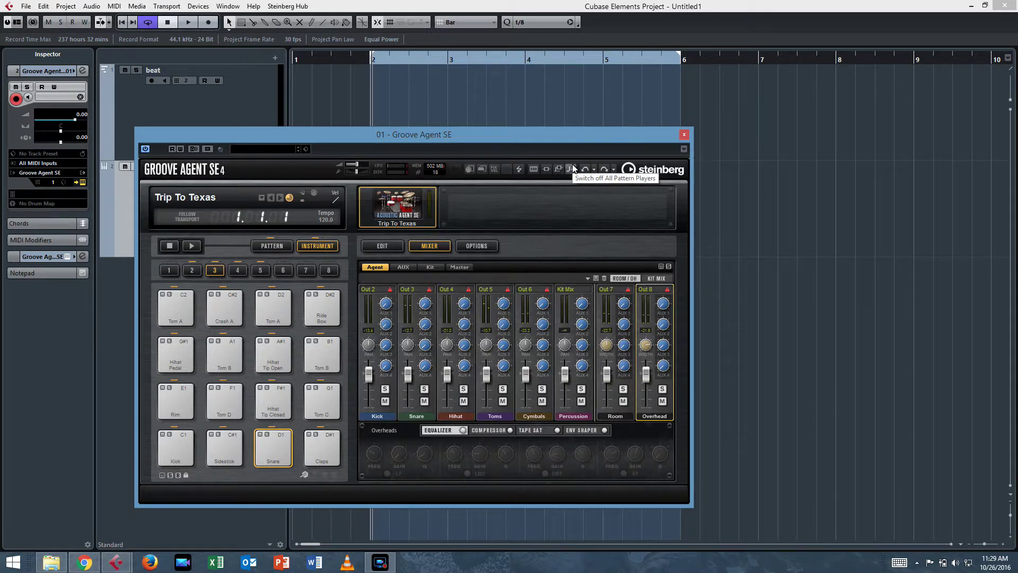
key("F11")
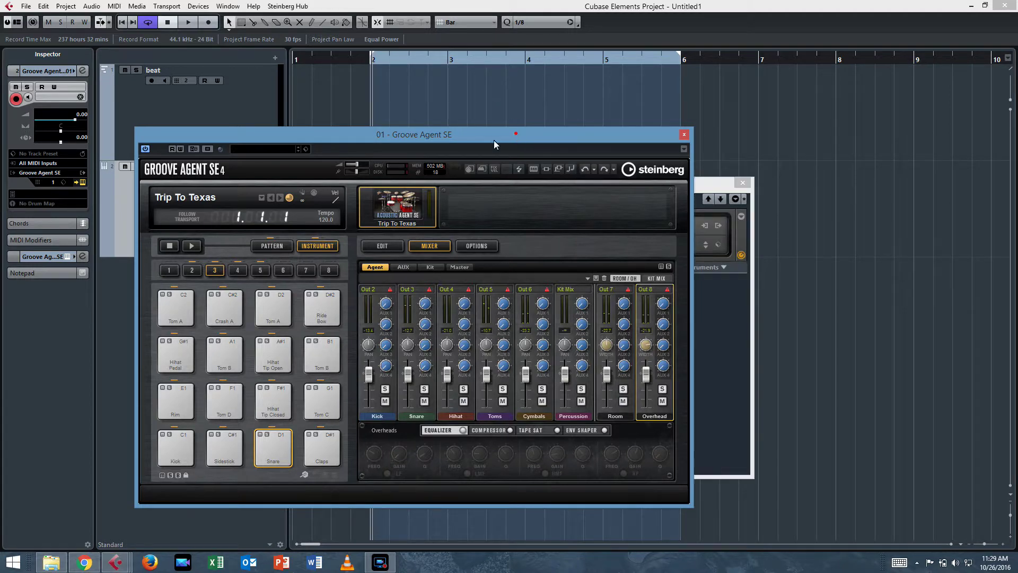
left_click_drag(495, 140, 210, 193)
Step: Place the VST Instruments rack as a full-height panel on the right and reposition Groove Agent
left_click_drag(652, 174, 880, 100)
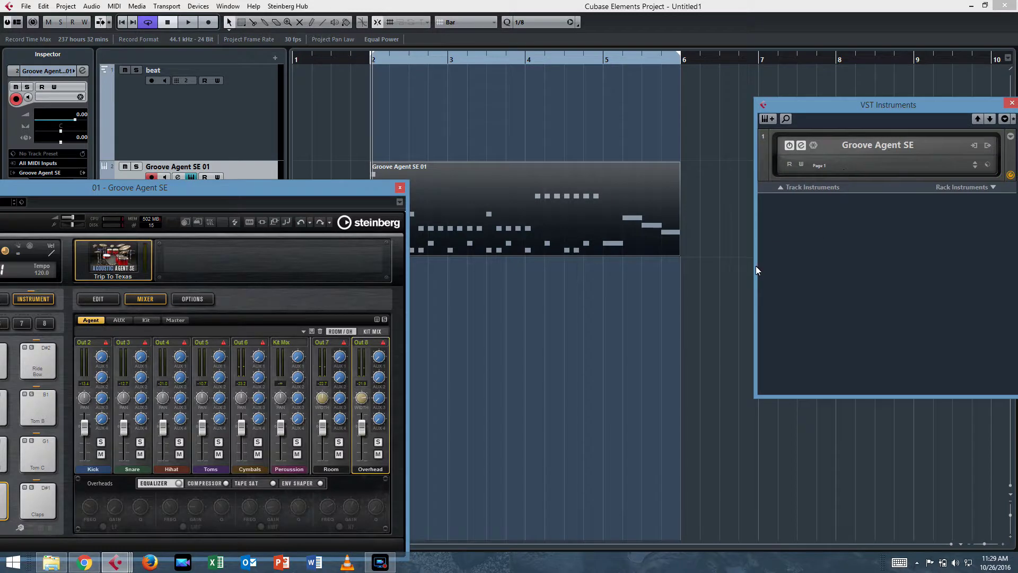
left_click_drag(756, 266, 777, 267)
left_click_drag(922, 110, 923, 8)
left_click_drag(889, 316, 901, 554)
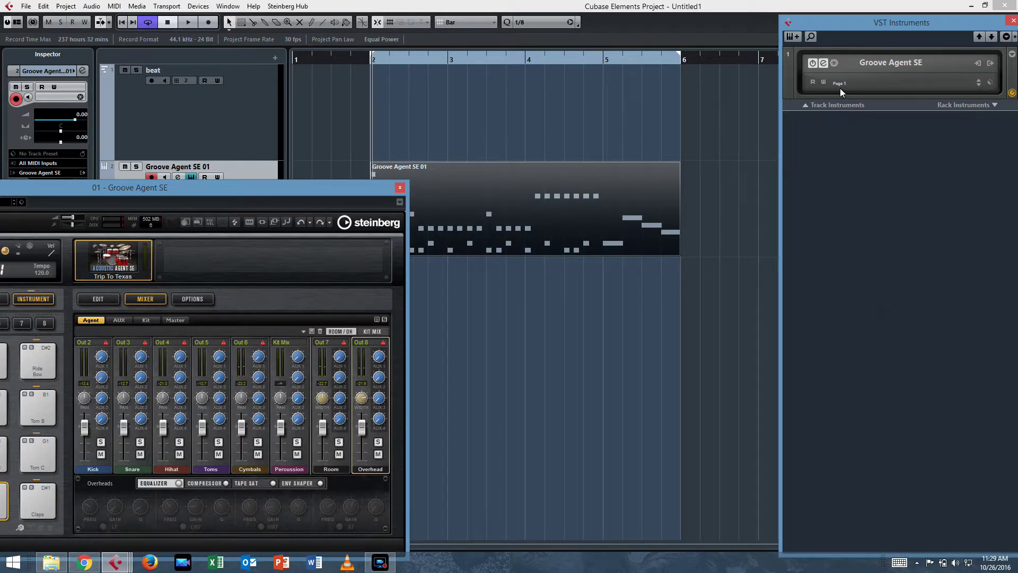
left_click_drag(864, 25, 750, 24)
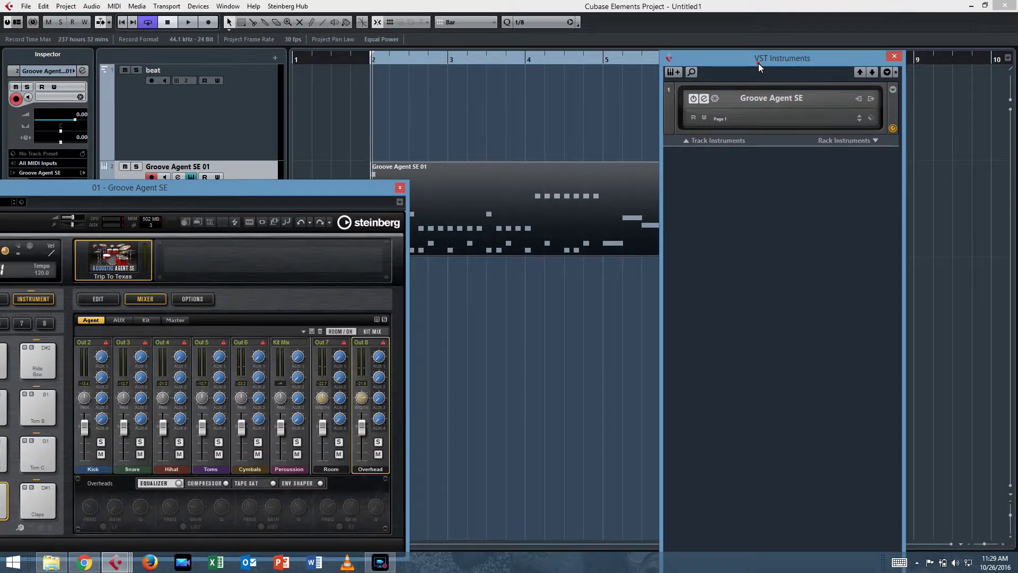
left_click(757, 63)
left_click(766, 554)
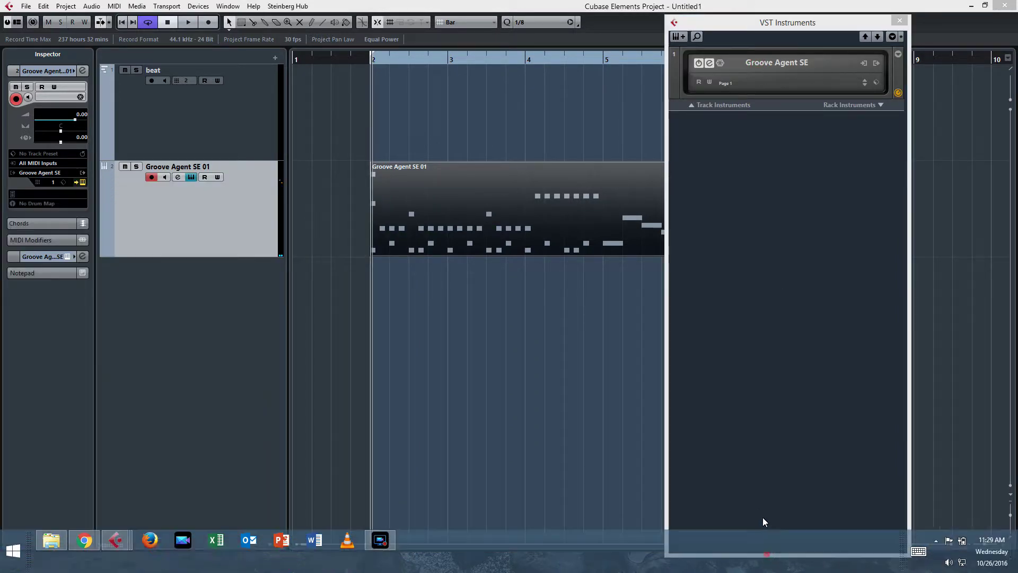
left_click(788, 23)
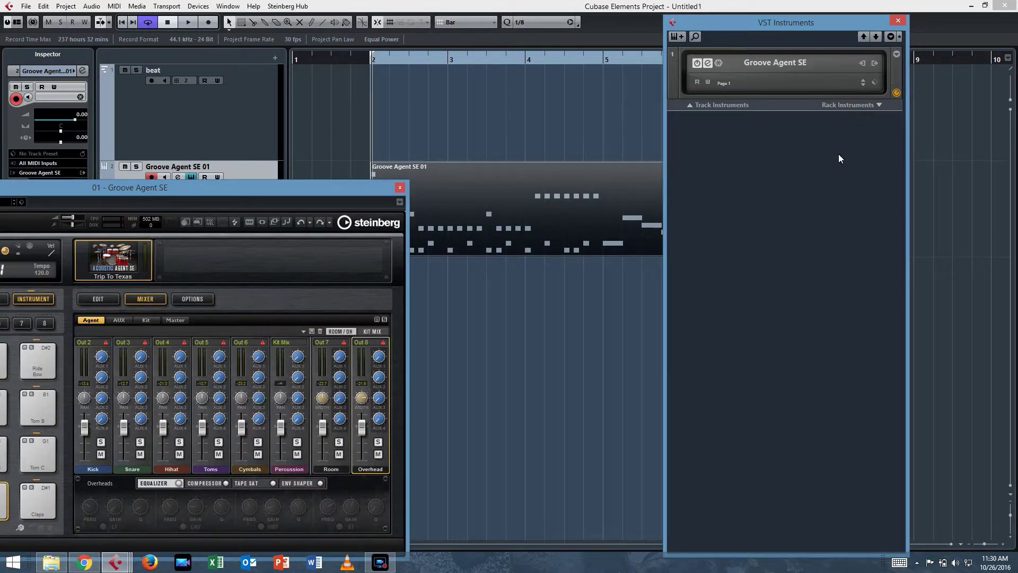
Step: Activate Groove Agent SE outputs Out 2 through Out 8 and centre its editor
left_click(874, 63)
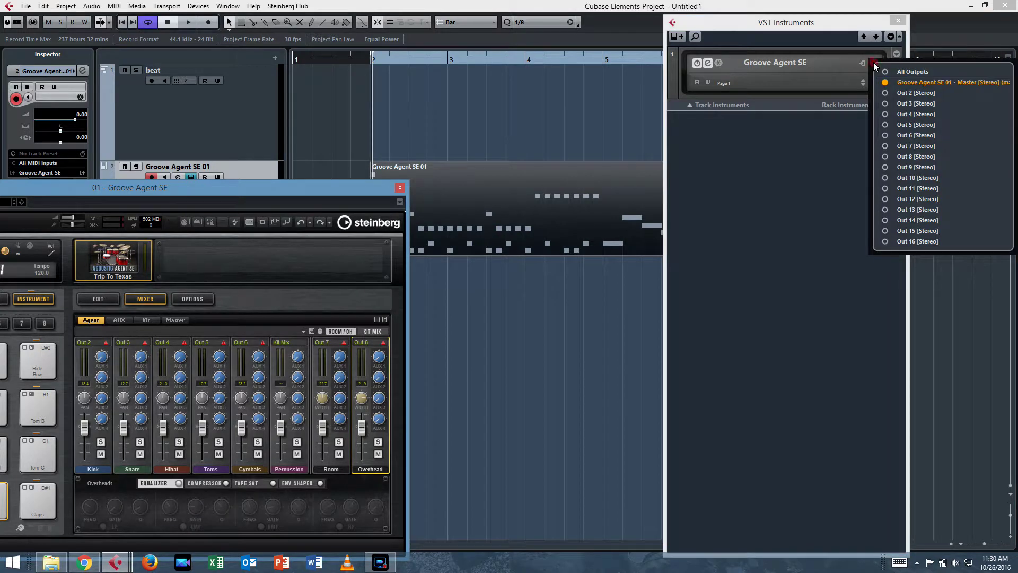
left_click(885, 93)
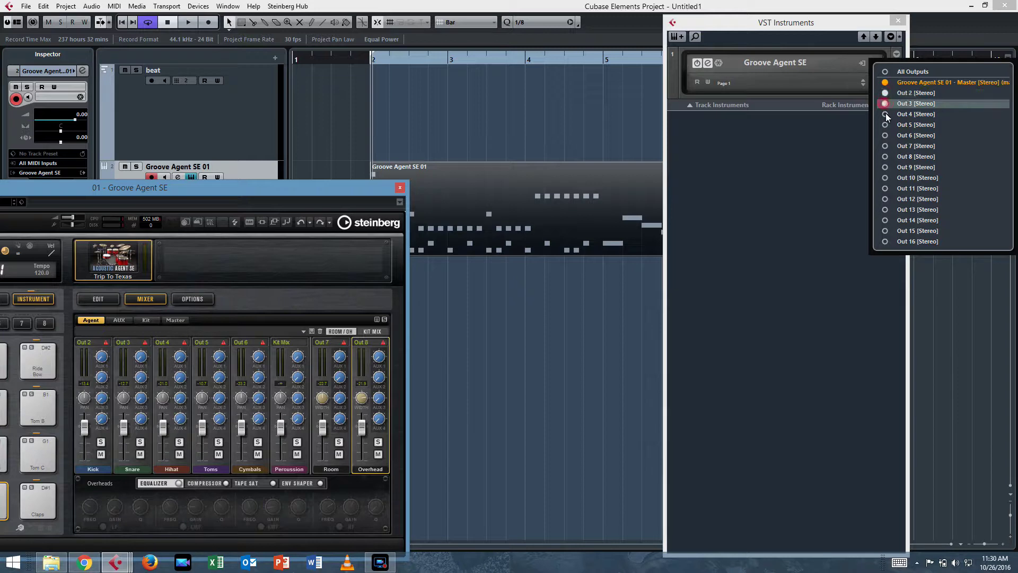
left_click(884, 103)
left_click(884, 115)
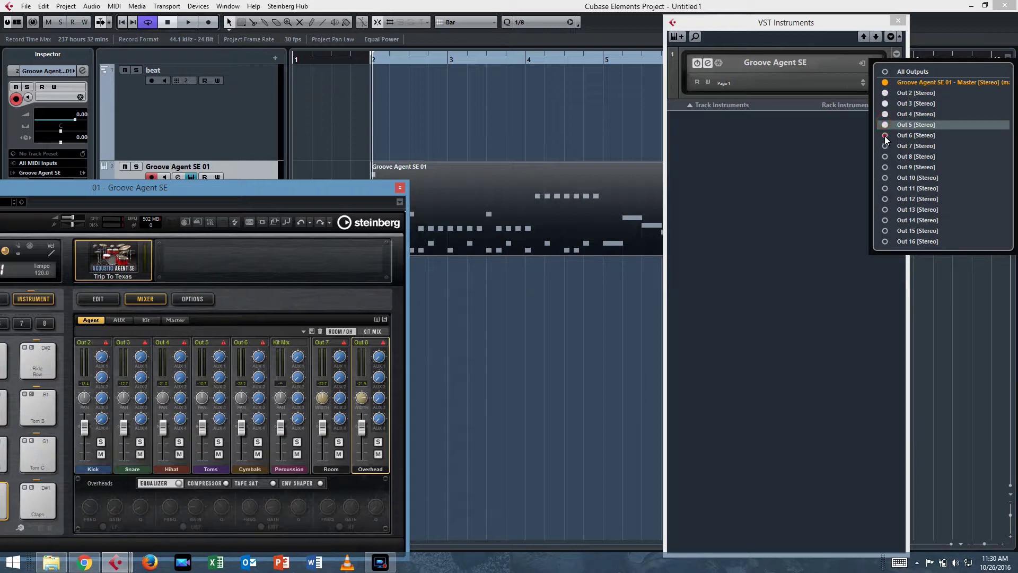
left_click(884, 135)
left_click(885, 145)
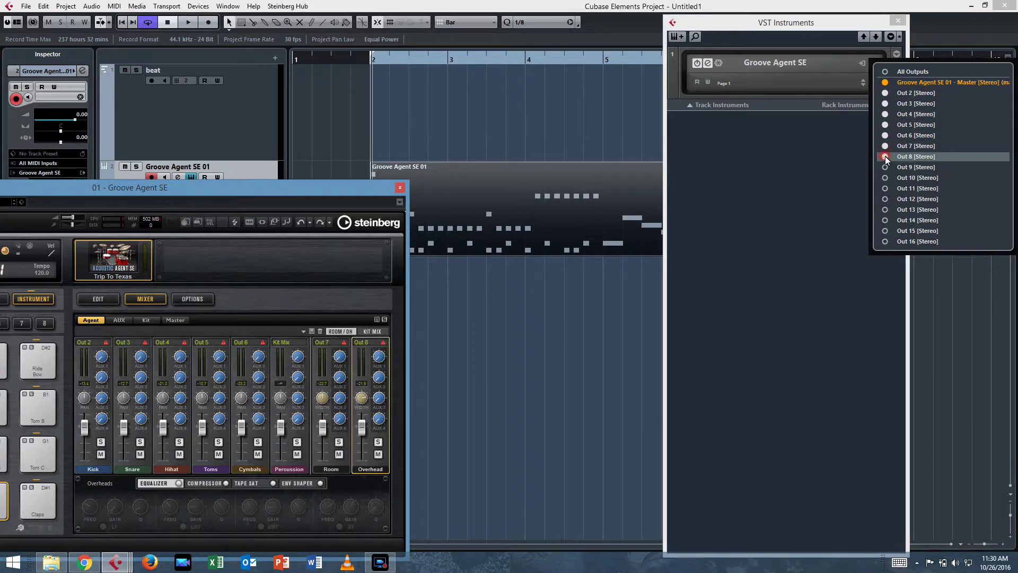
left_click(606, 148)
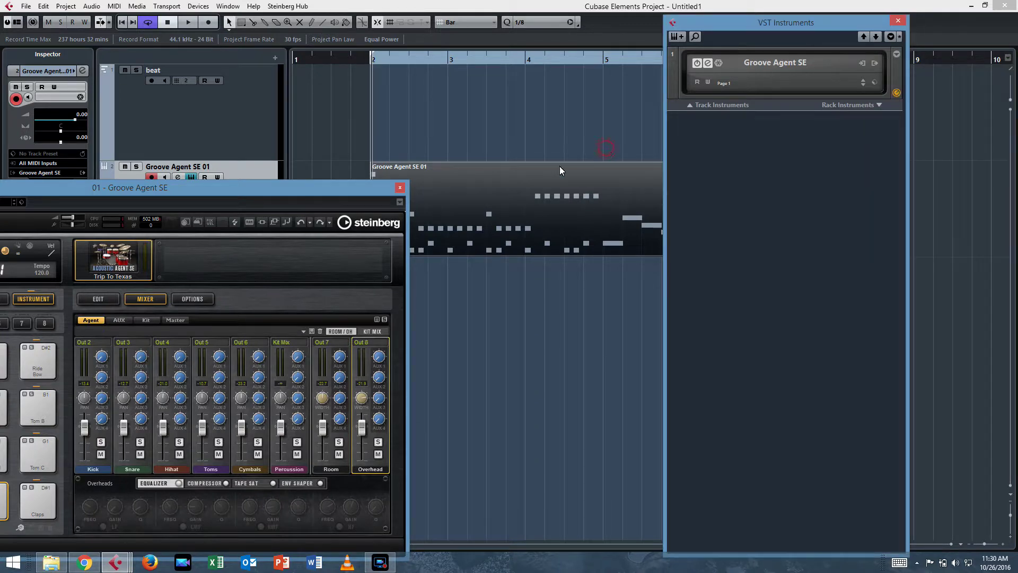
left_click_drag(328, 189, 625, 182)
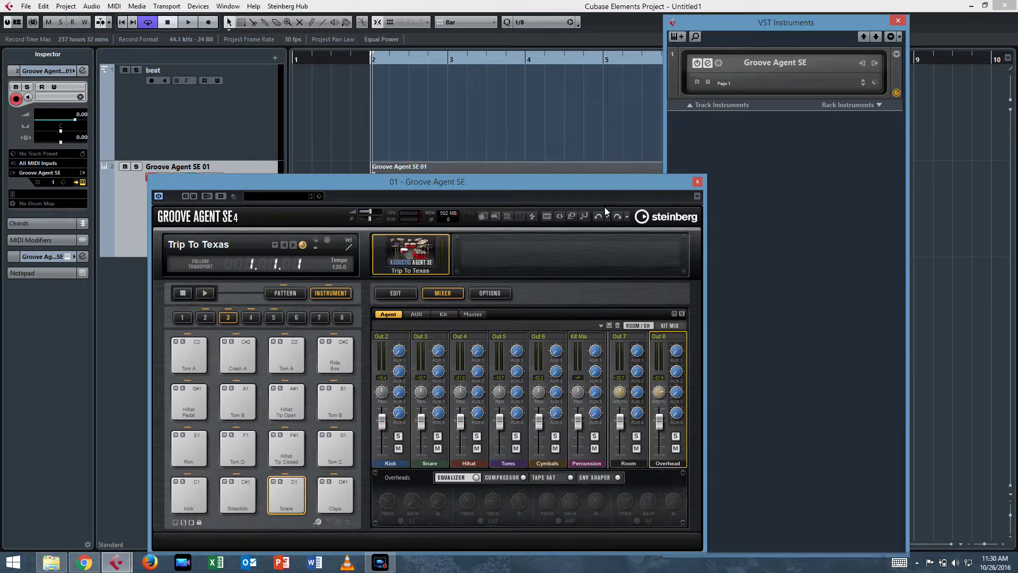
Step: Open the MixConsole with F3, closing the Groove Agent SE editor and VST Instruments window
key("F3")
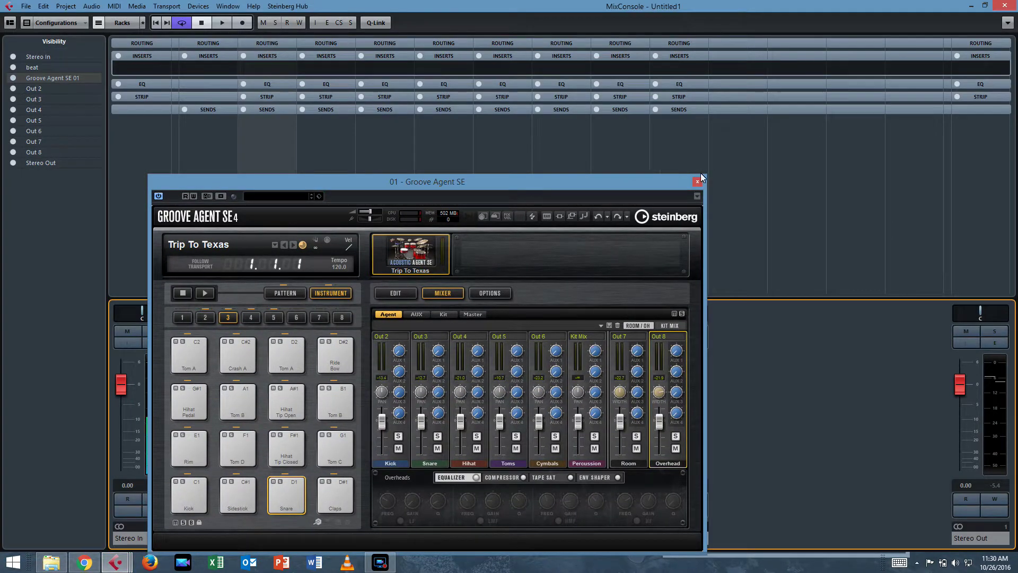
left_click(697, 181)
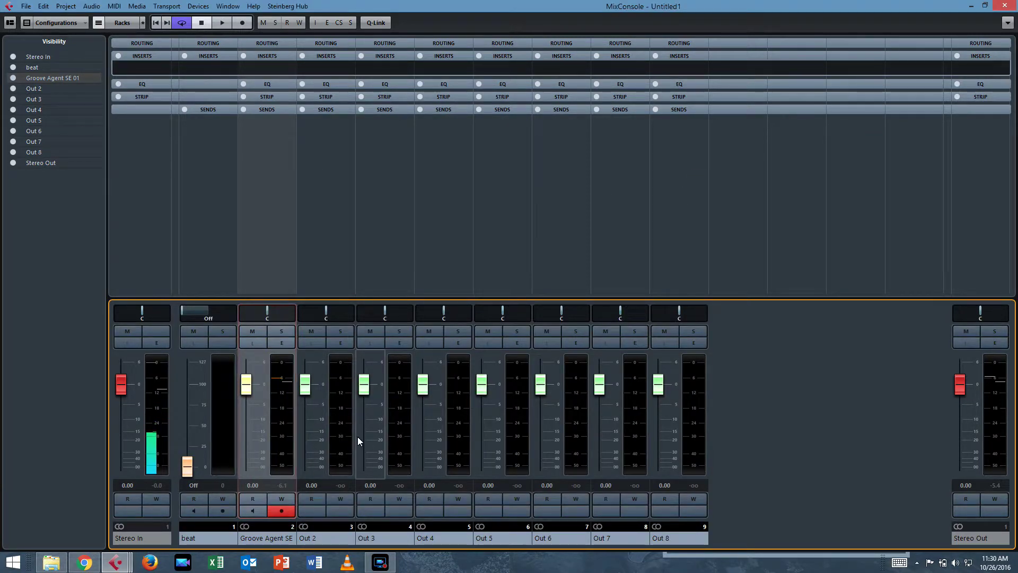
key("alt+Tab")
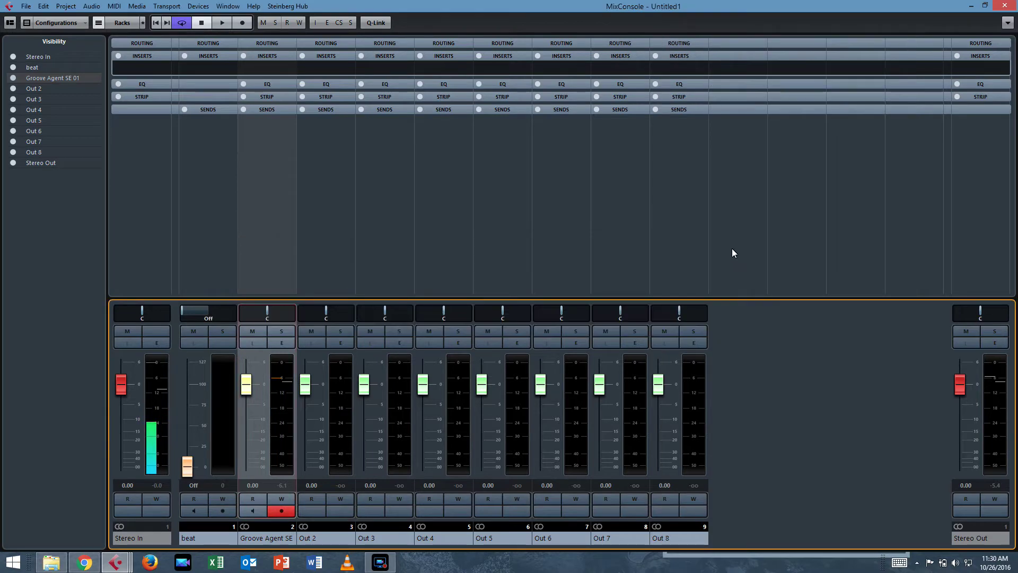
key("F11")
left_click(898, 21)
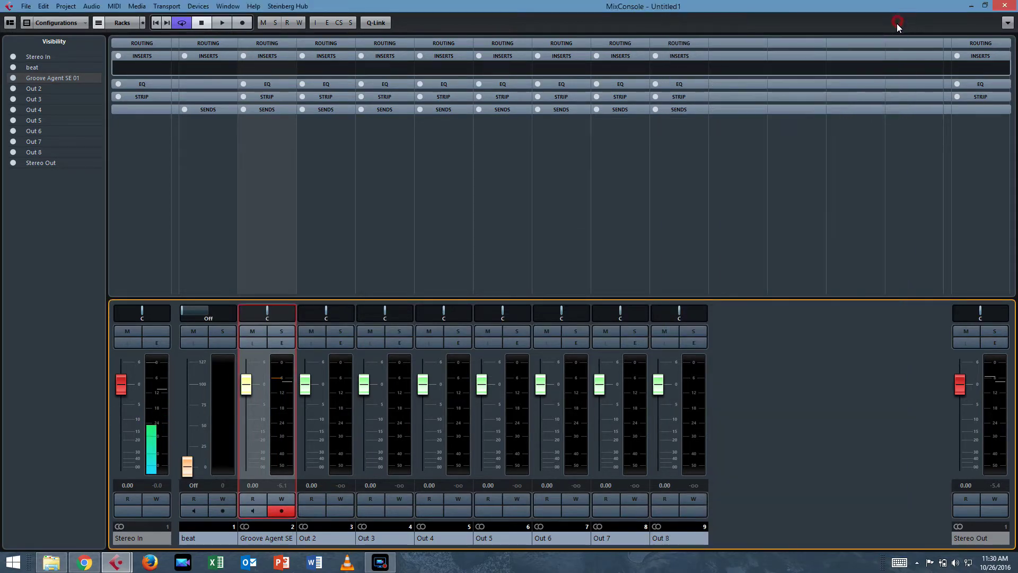
key("alt+Tab")
Step: Reopen the Groove Agent SE editor and move it to the upper right, off the mixer channels
left_click(190, 177)
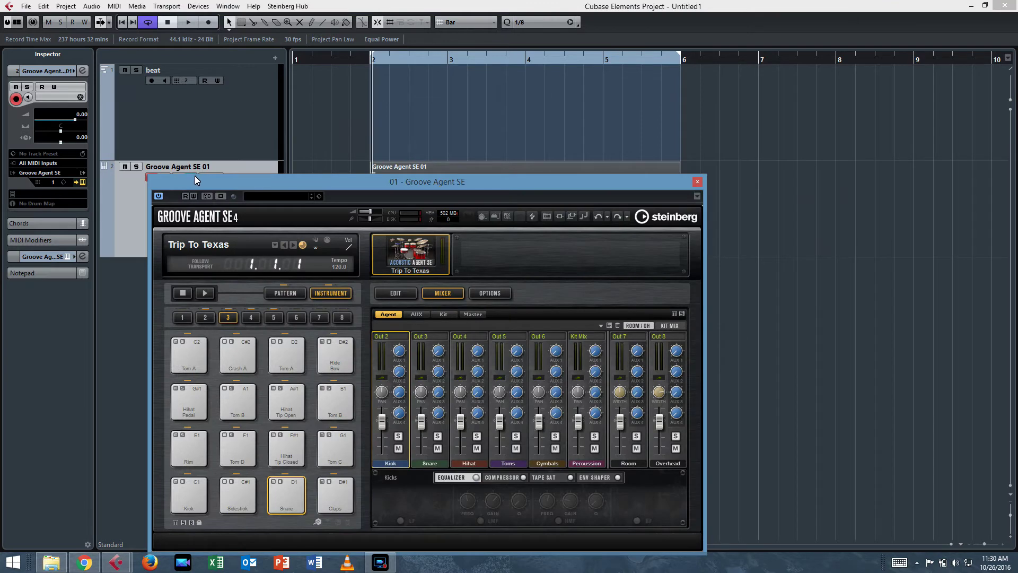
key("alt+Tab")
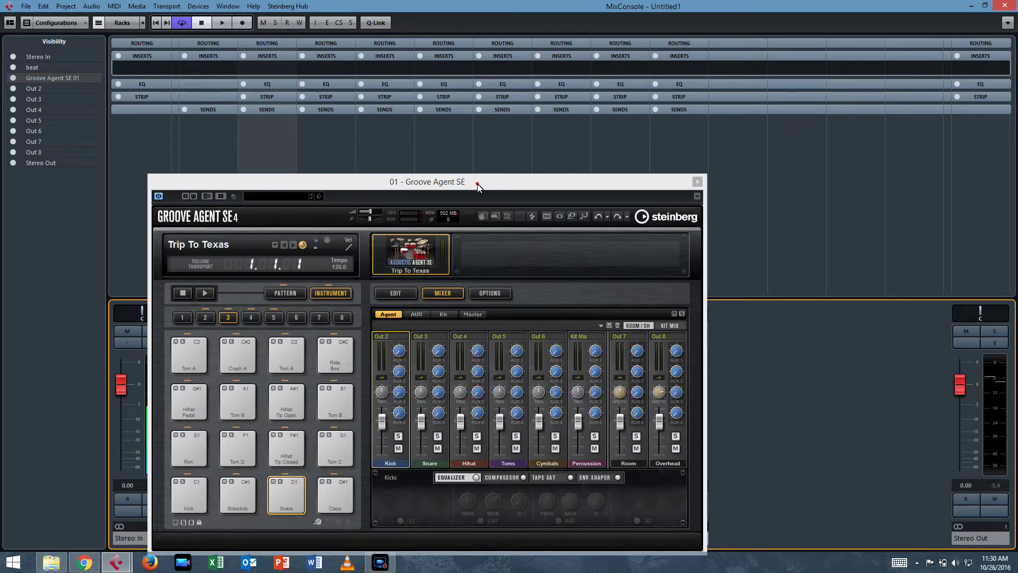
left_click_drag(477, 183, 834, 37)
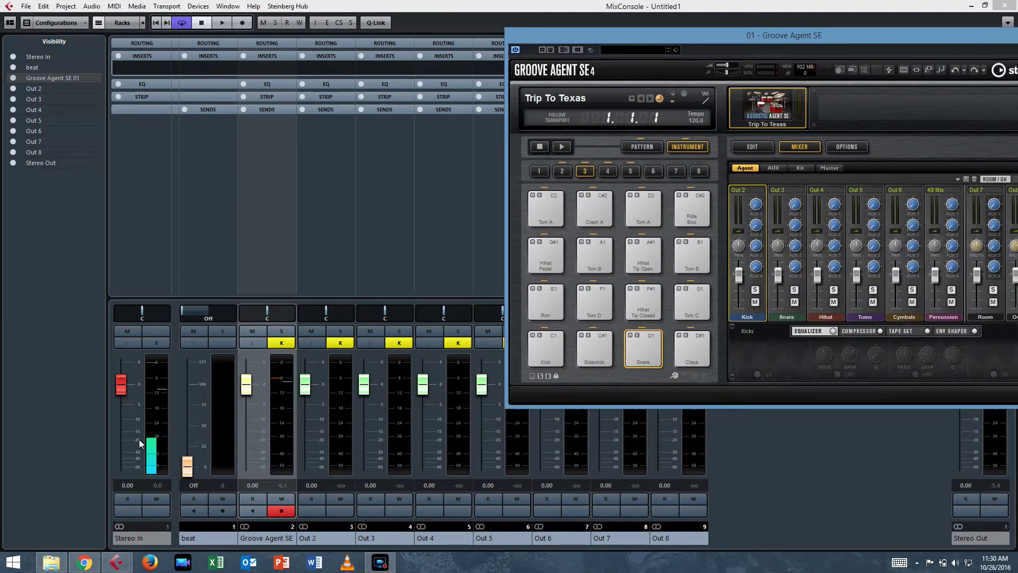
Step: Rename the Out 2, Out 3 and Out 4 channels to Kick, Snare and Hihat
double_click(325, 536)
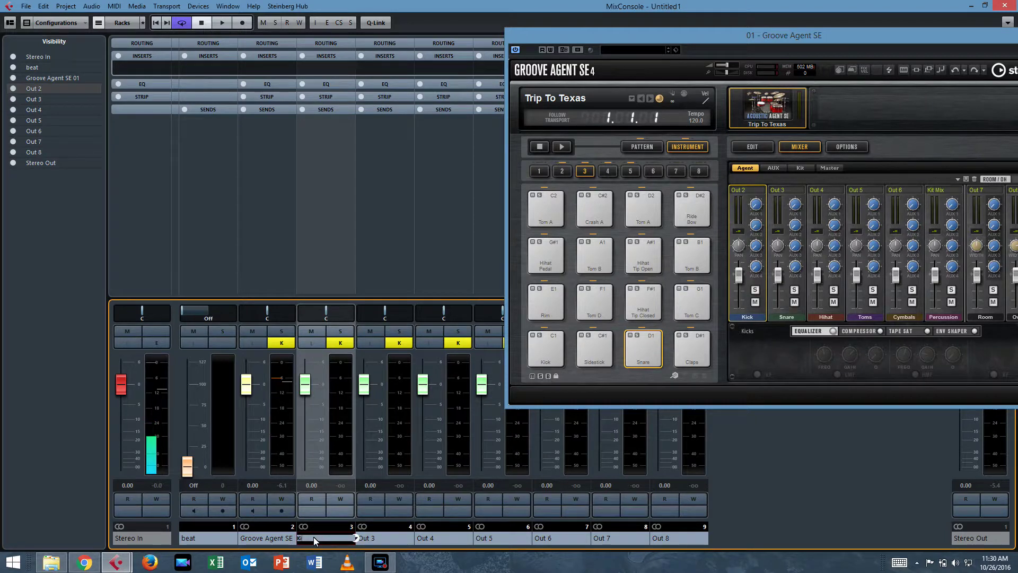
type("Kick")
double_click(370, 538)
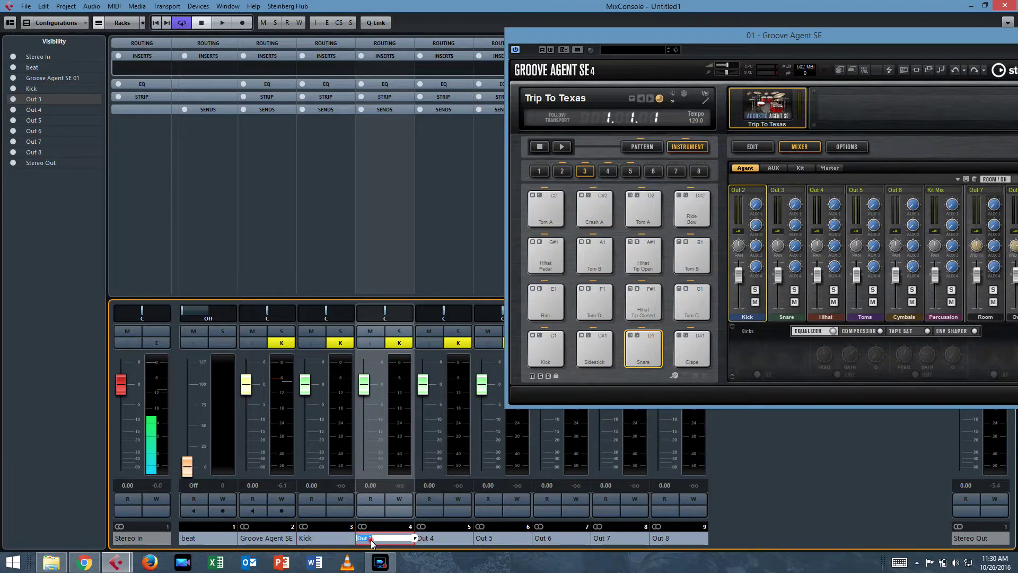
type("Snare")
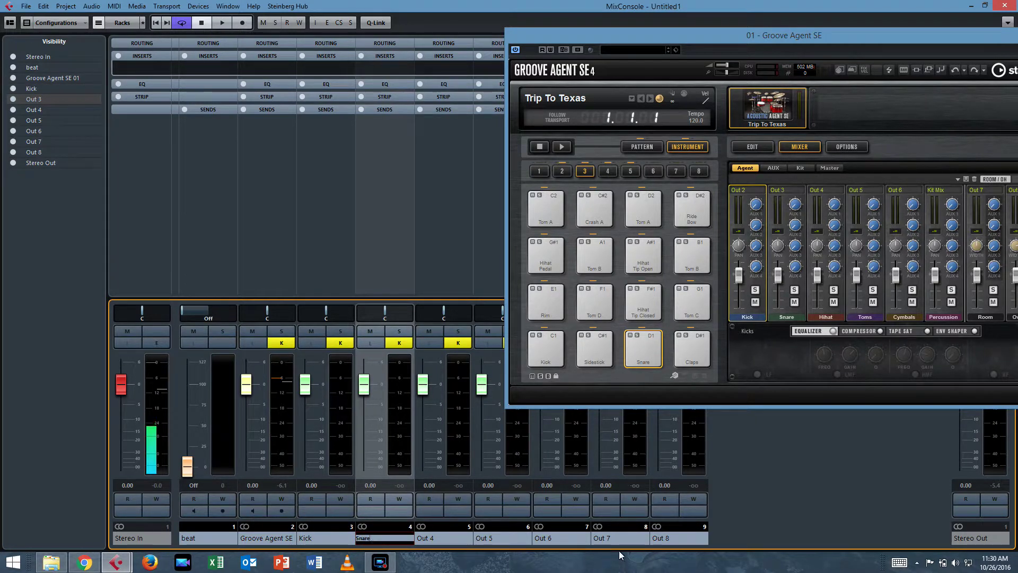
double_click(422, 536)
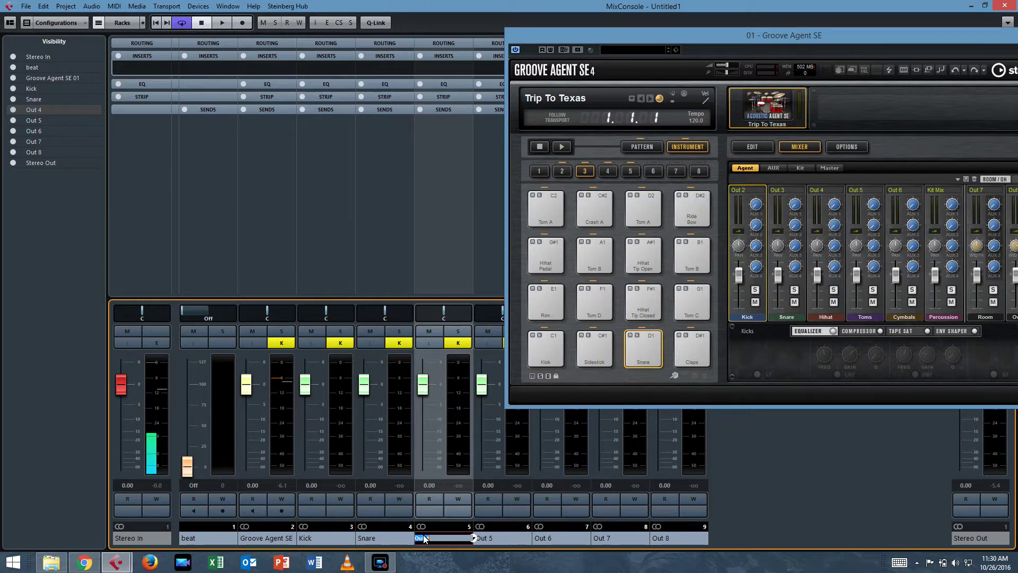
type("Hihat")
Step: Rename the Out 5 to Out 8 channels to Toms, Cymbals, Room and OH
double_click(487, 538)
type("Toms")
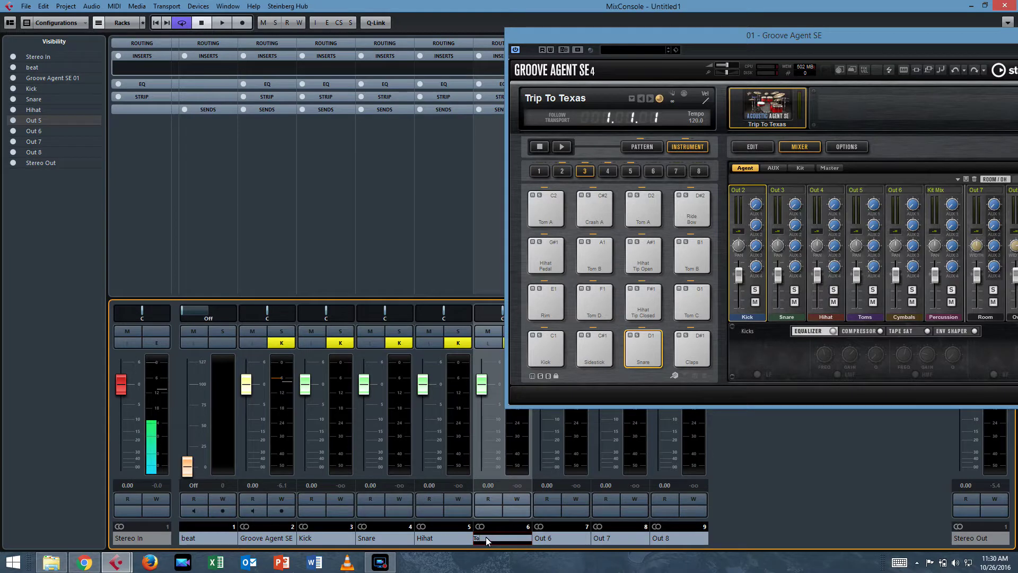
double_click(553, 536)
type("Cymbals")
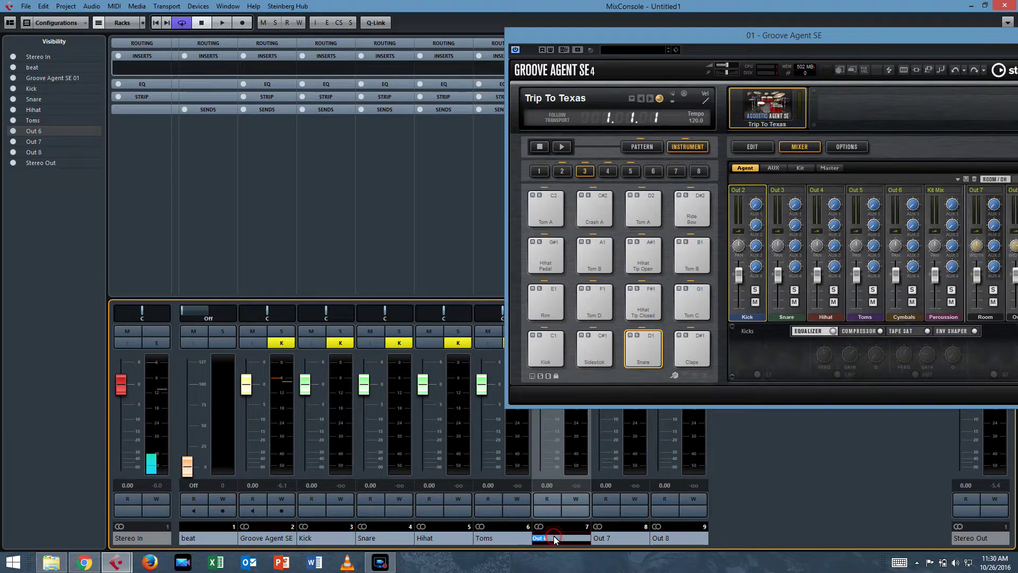
double_click(602, 538)
type("R")
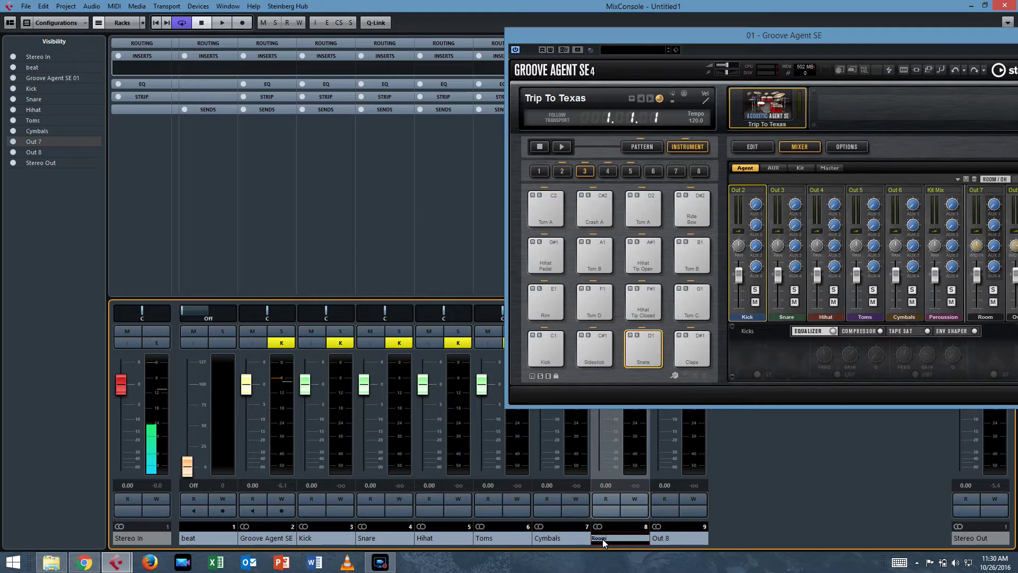
type("oom")
double_click(662, 540)
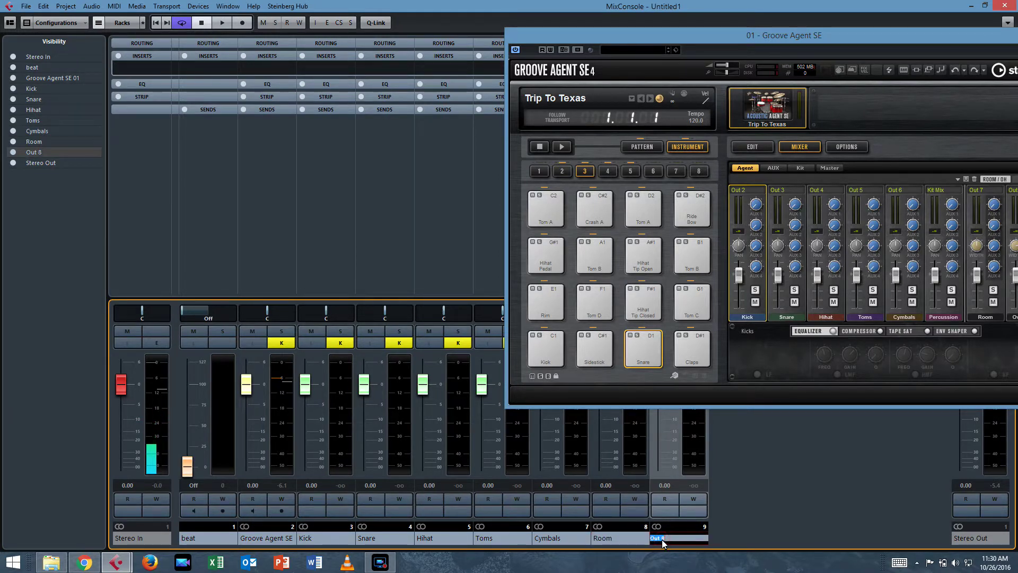
type("OH")
key("Return")
key("ctrl+w")
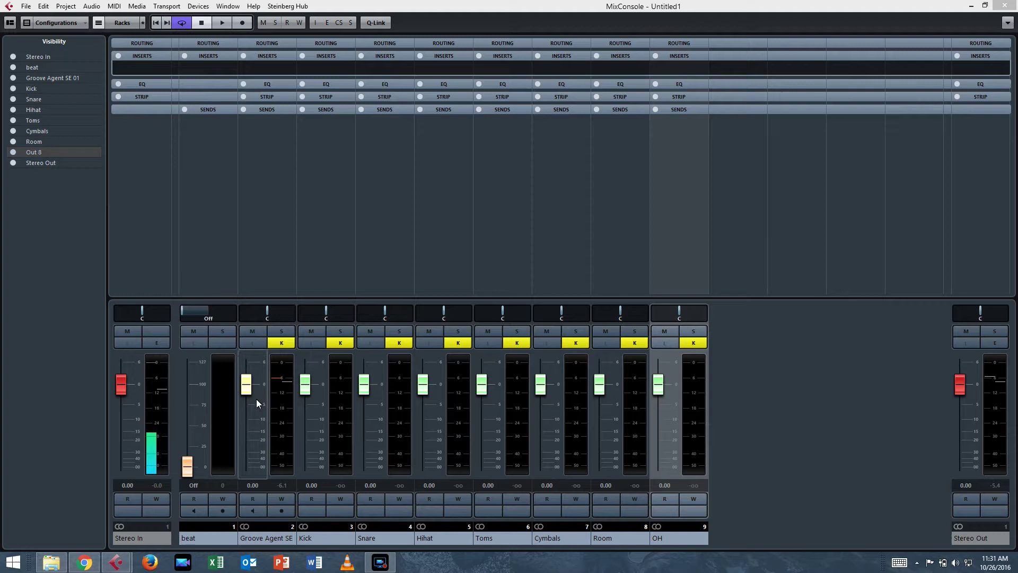
key("space")
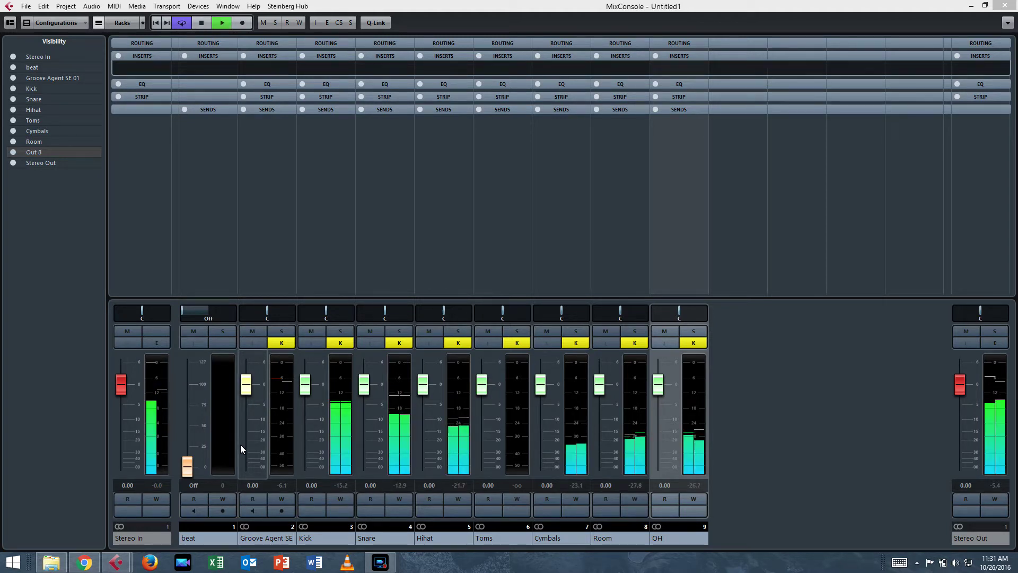
left_click(281, 331)
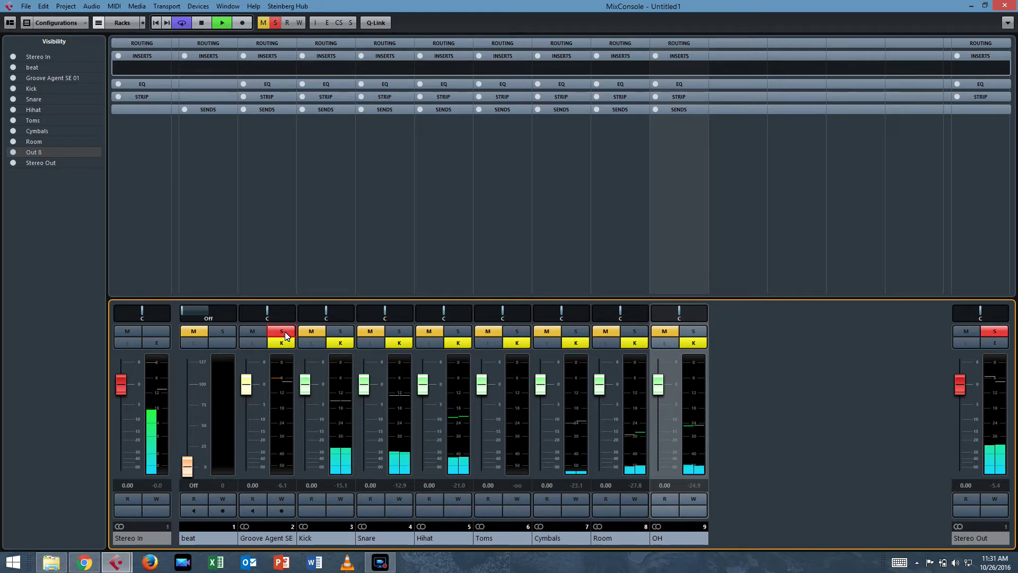
left_click(285, 332)
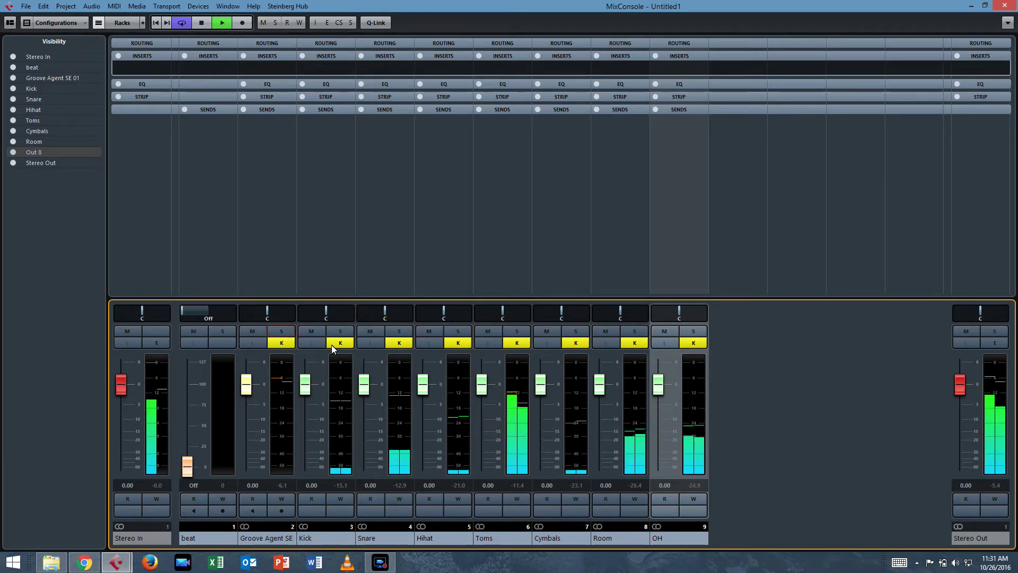
left_click(341, 332)
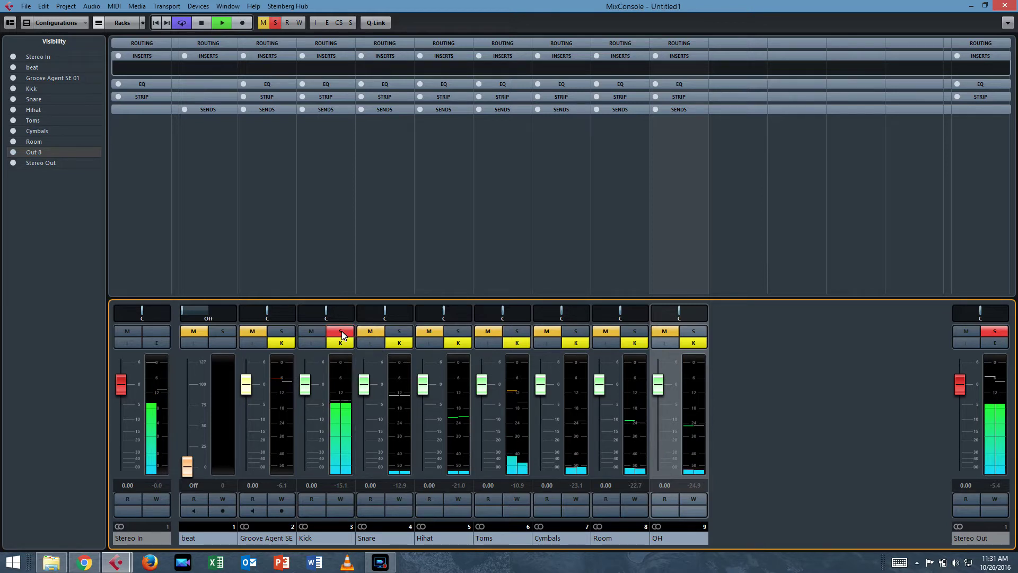
left_click(348, 333)
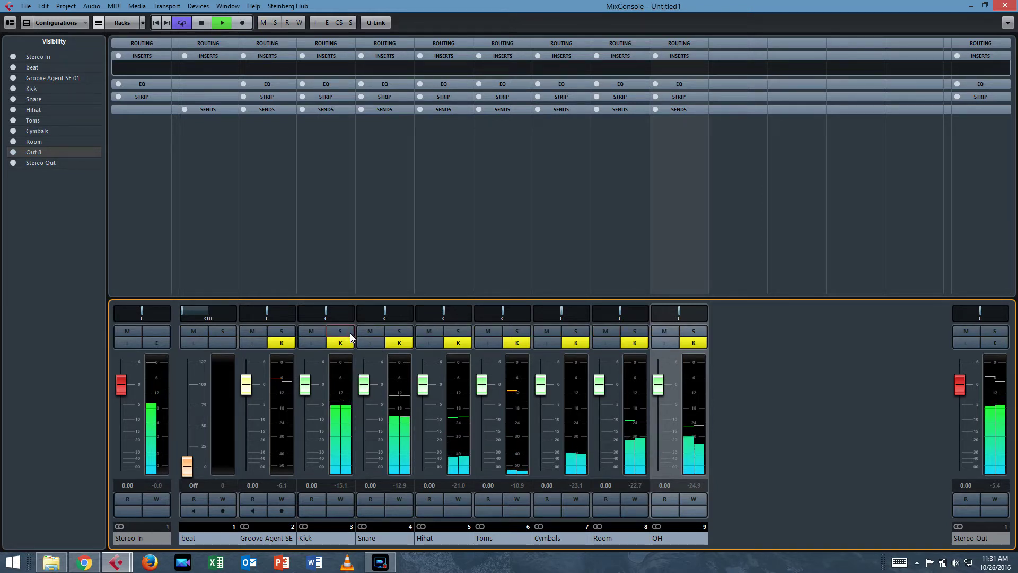
key("space")
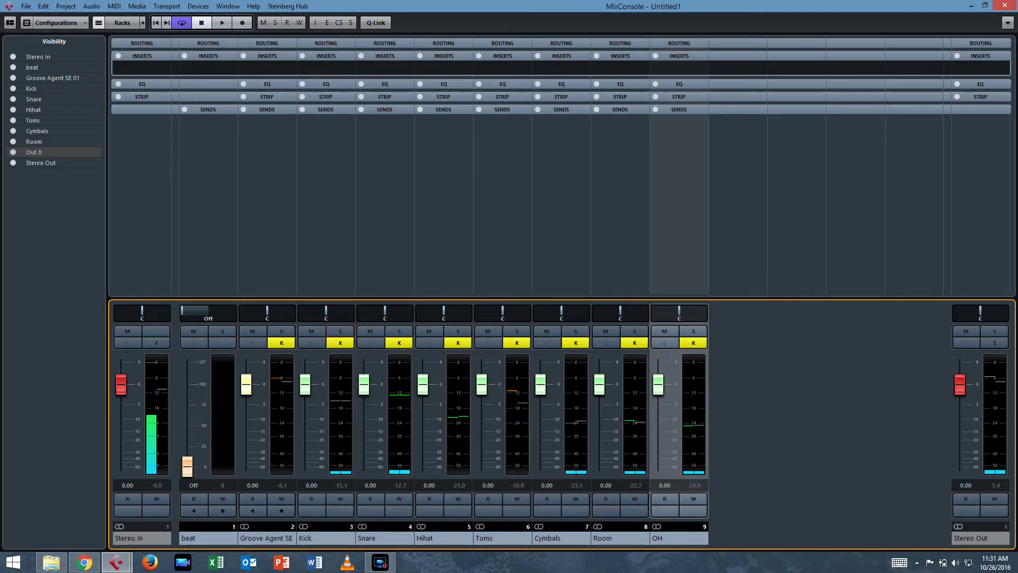
key("alt+Tab")
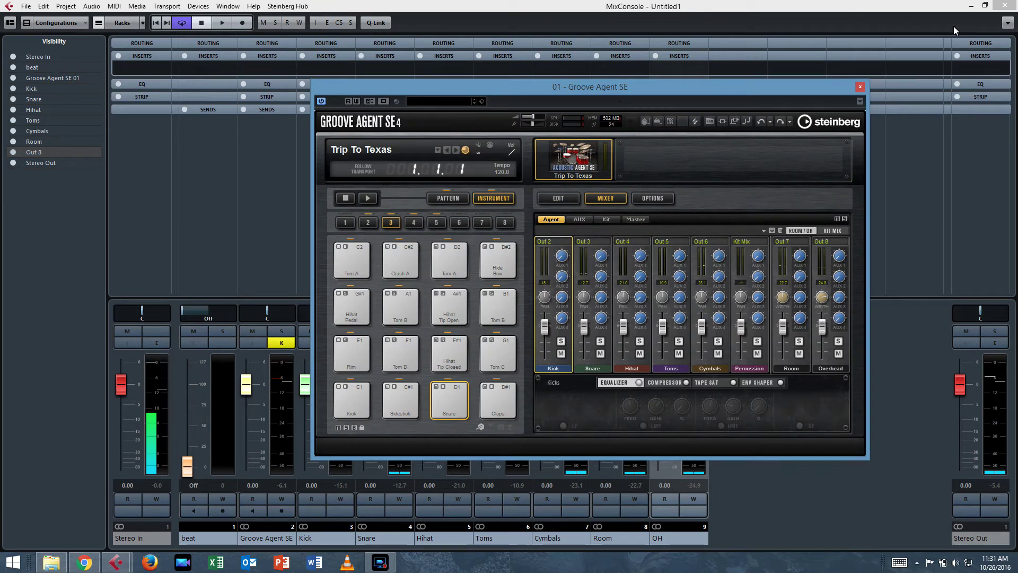
Step: Dismiss the Groove Agent SE editor, leaving the MixConsole with the Kick through OH channels visible
key("Escape")
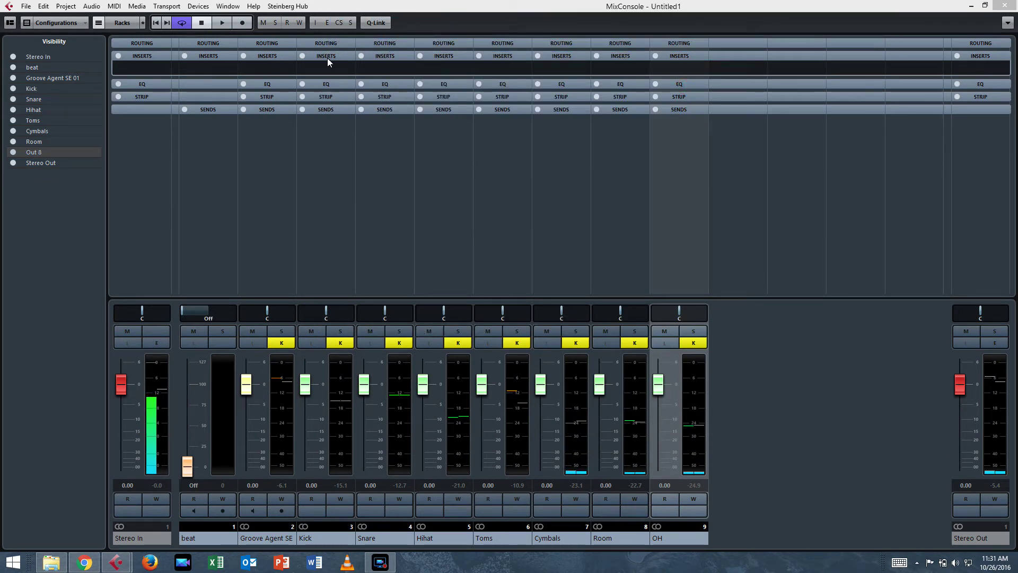
mouse_move(339, 68)
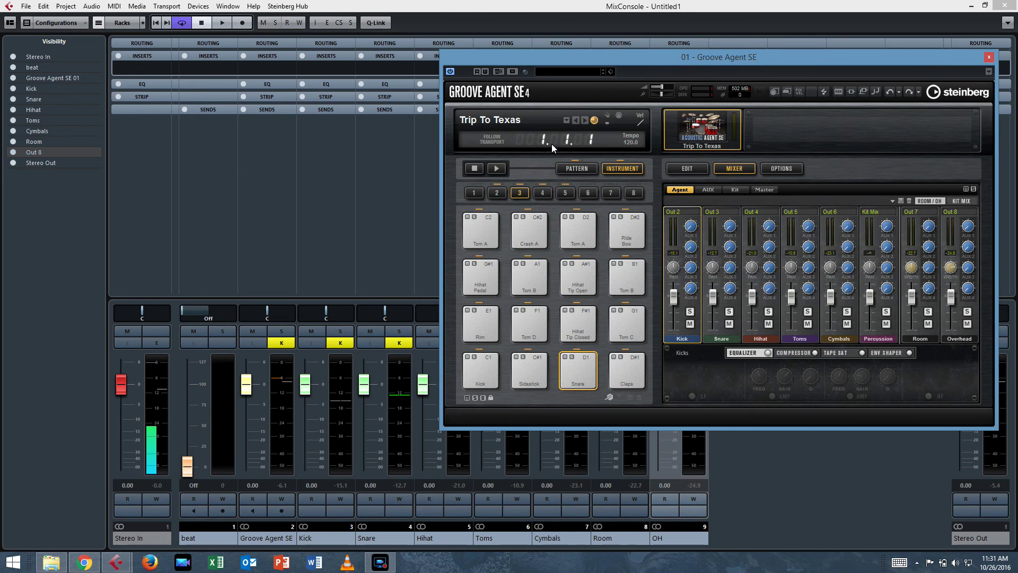
left_click_drag(756, 59, 763, 3)
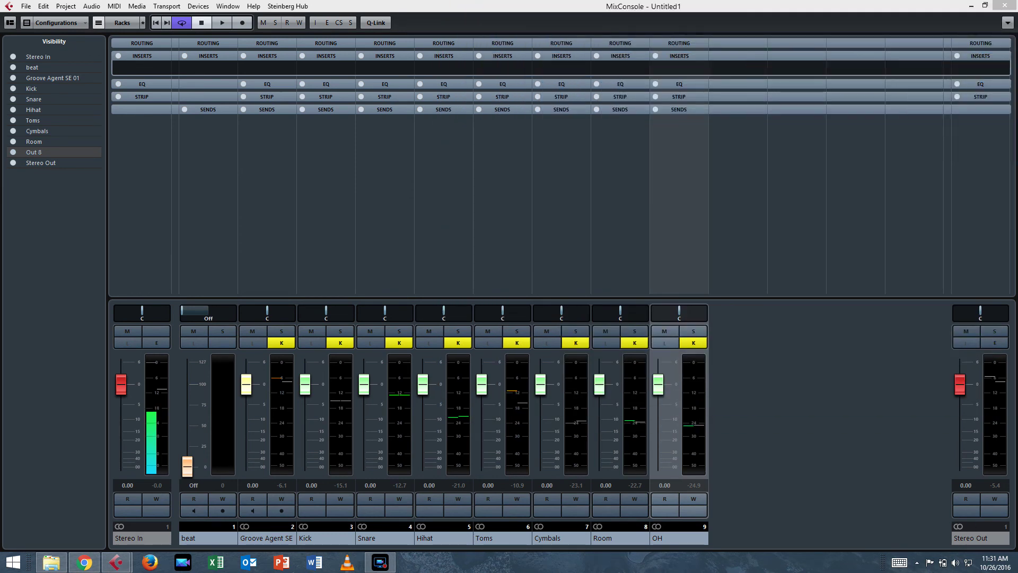